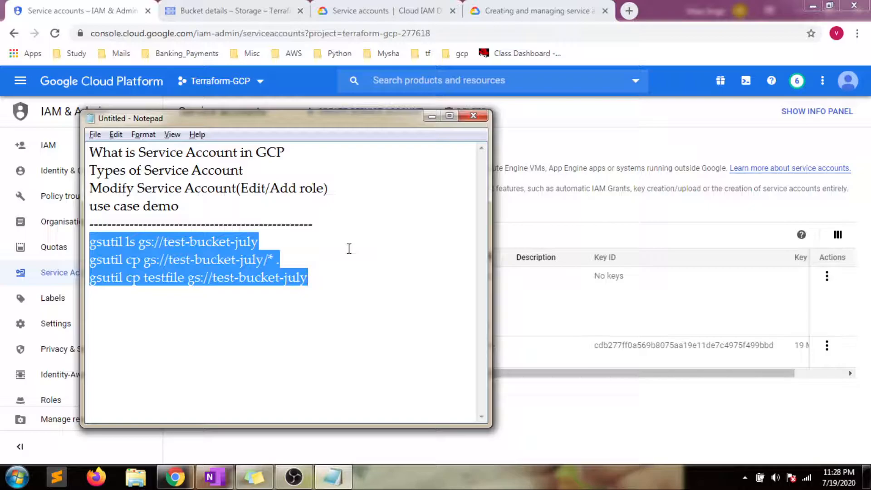
Step: Deselect the gsutil notes and minimize Notepad to reveal the Service accounts page
click(324, 277)
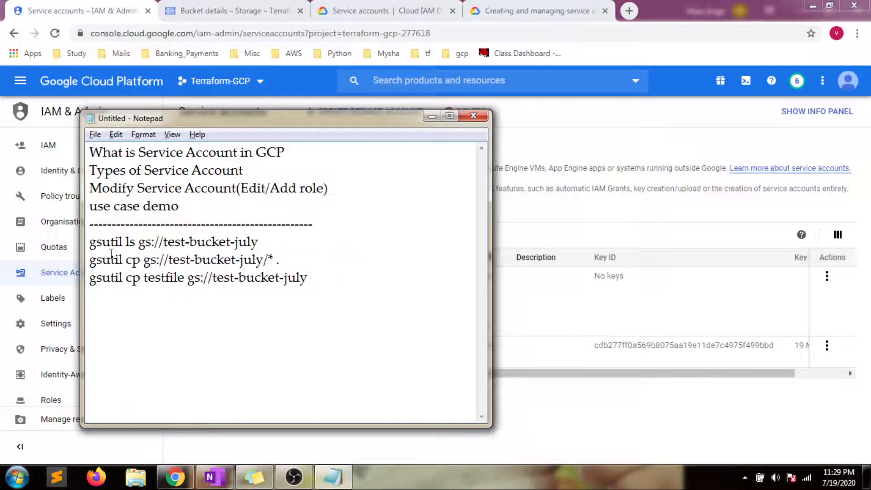
click(432, 116)
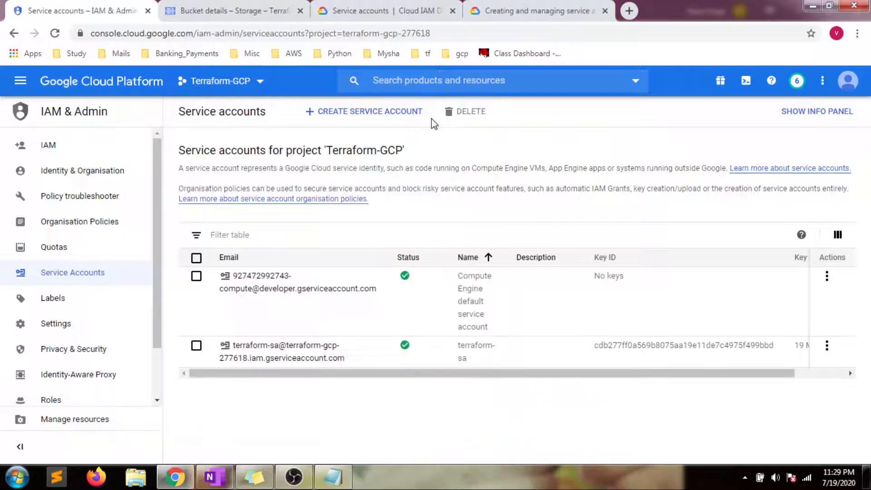
Step: Bring OneNote forward and scroll through the GCP section's Service-Account notes page
click(215, 476)
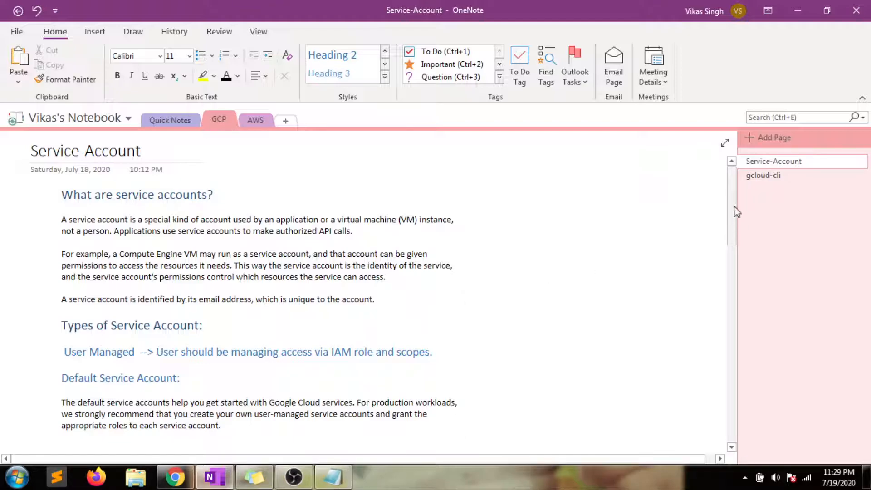
scroll(728, 231, down, 1)
scroll(728, 231, down, 1)
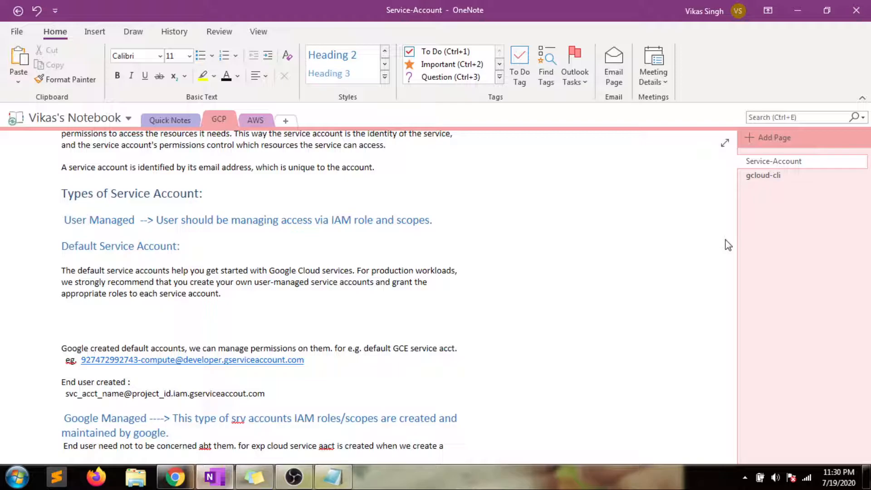
drag(730, 236, 725, 293)
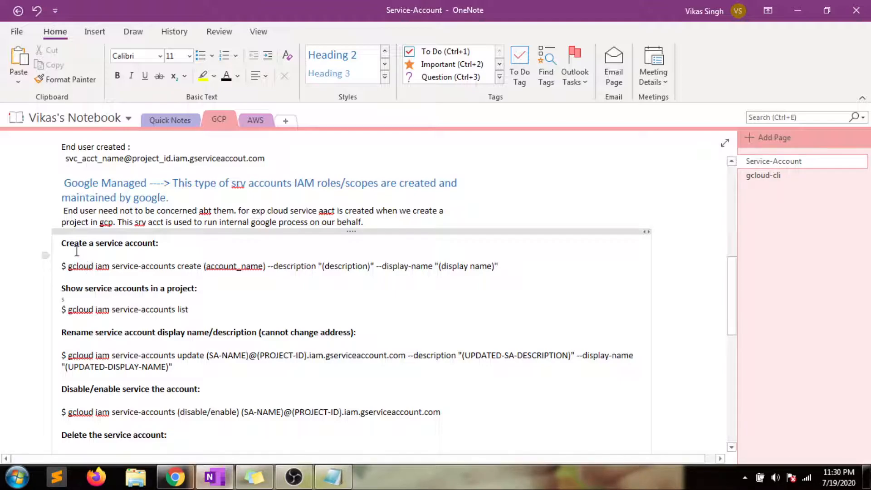
drag(730, 303, 733, 195)
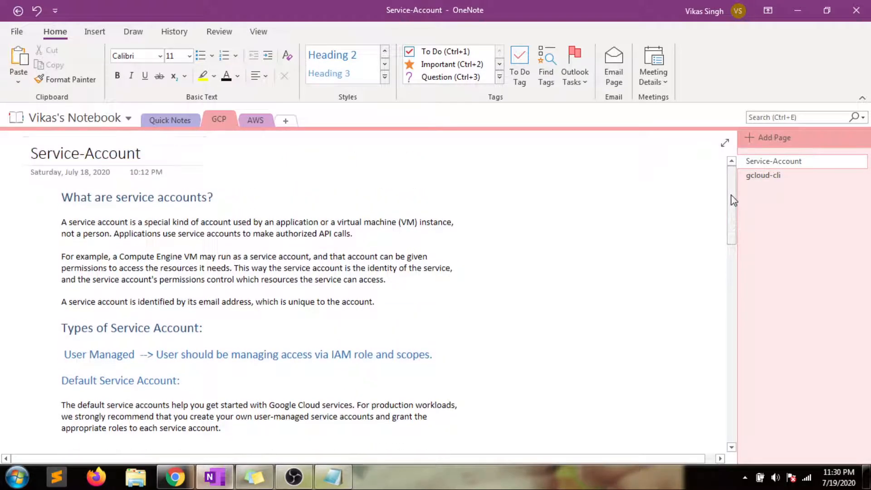
Step: Return to Chrome and begin a new service account in project Terraform-GCP
click(176, 484)
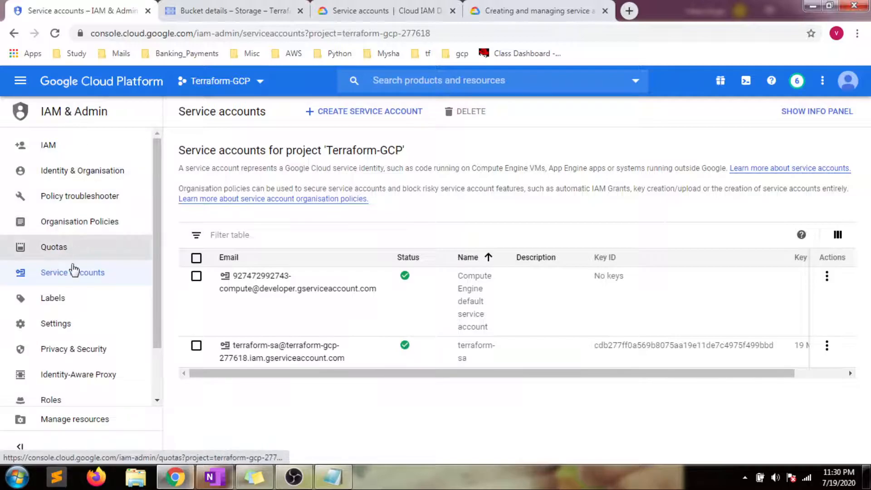
click(85, 277)
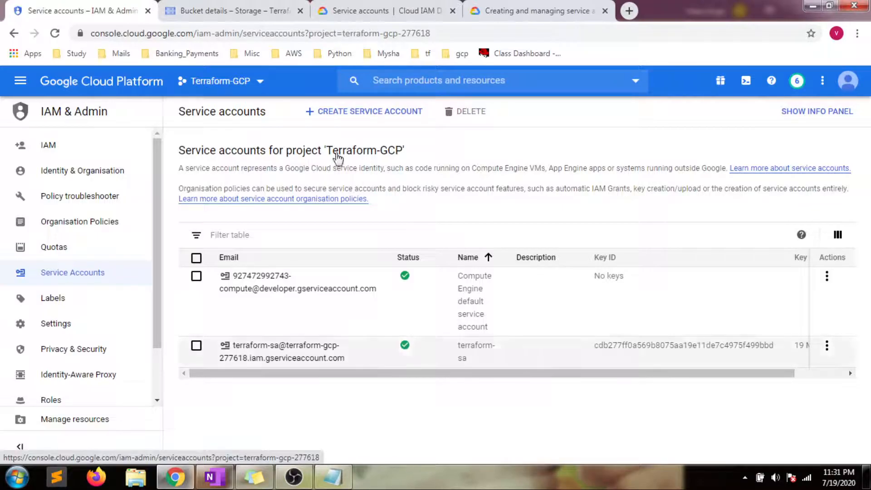
click(343, 119)
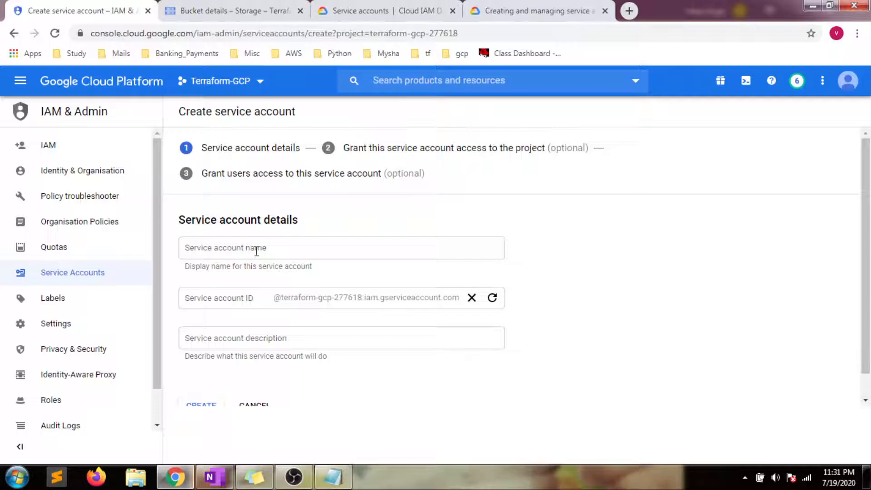
Step: Create service account 'sa-01' with the description 'this is test.'
click(256, 251)
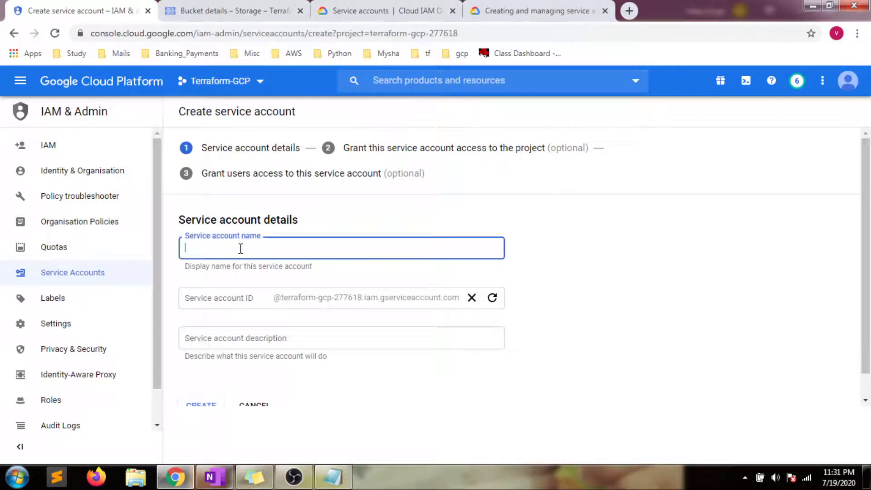
text(sa-)
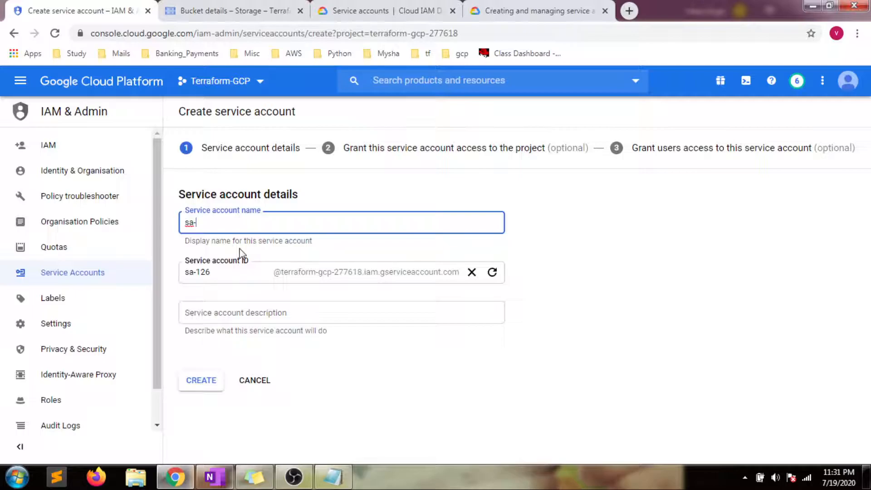
text(01)
click(223, 318)
text(this i)
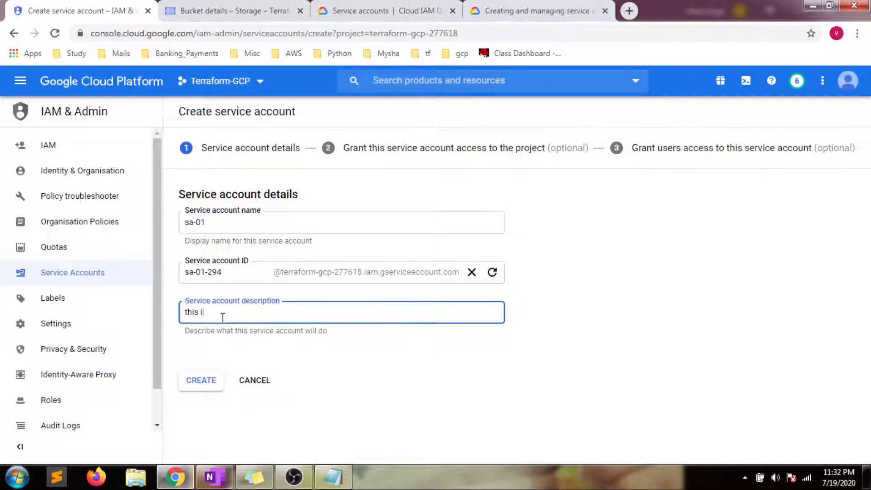
text(s test.)
click(203, 382)
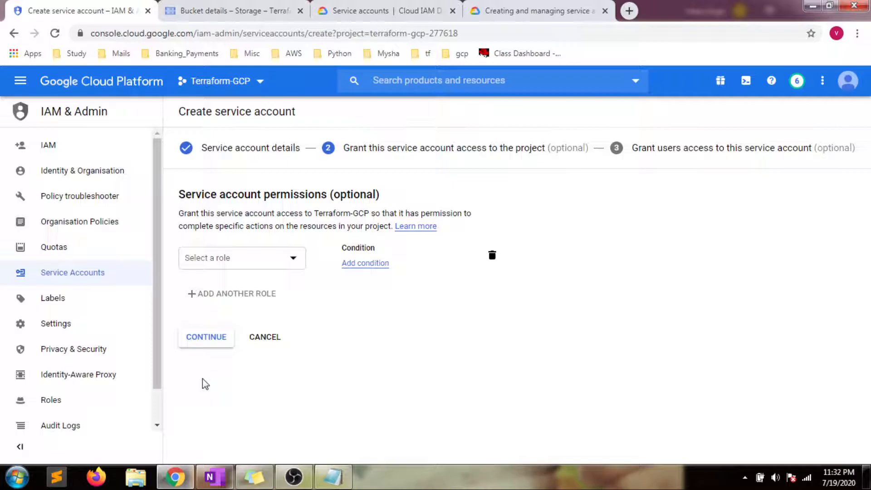
Step: Grant sa-01 the Project Viewer and Storage Admin roles and continue
click(290, 258)
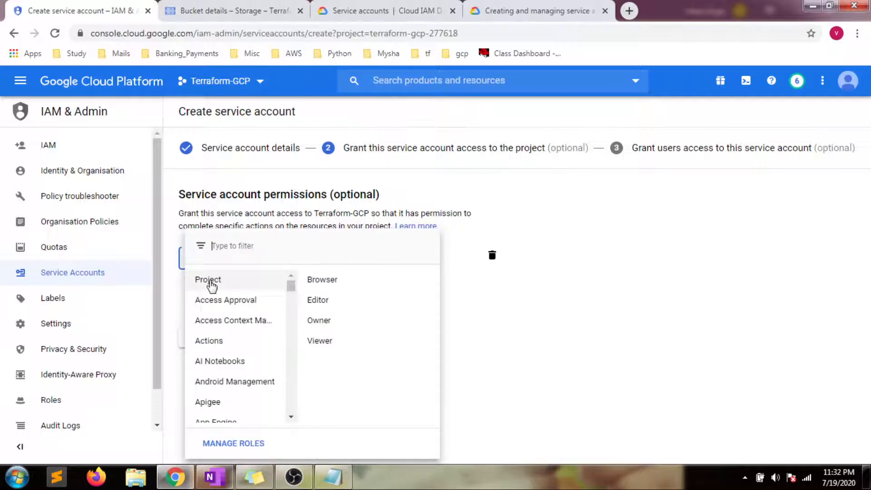
click(320, 341)
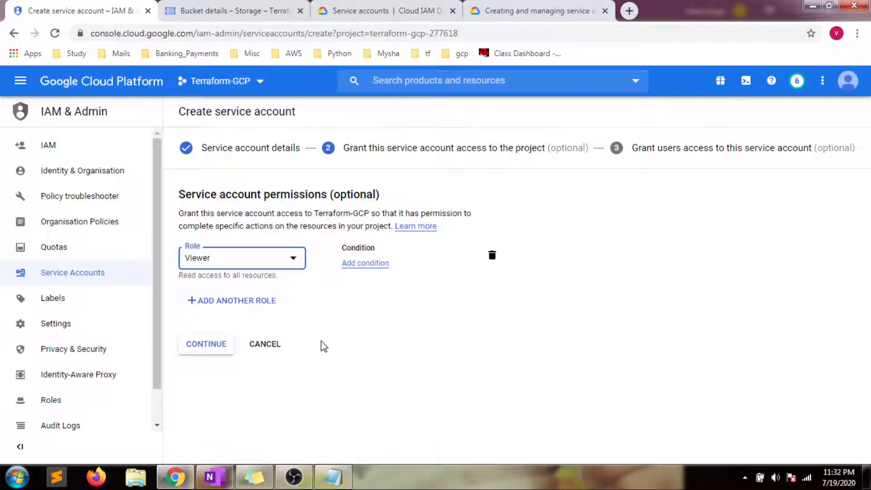
click(229, 311)
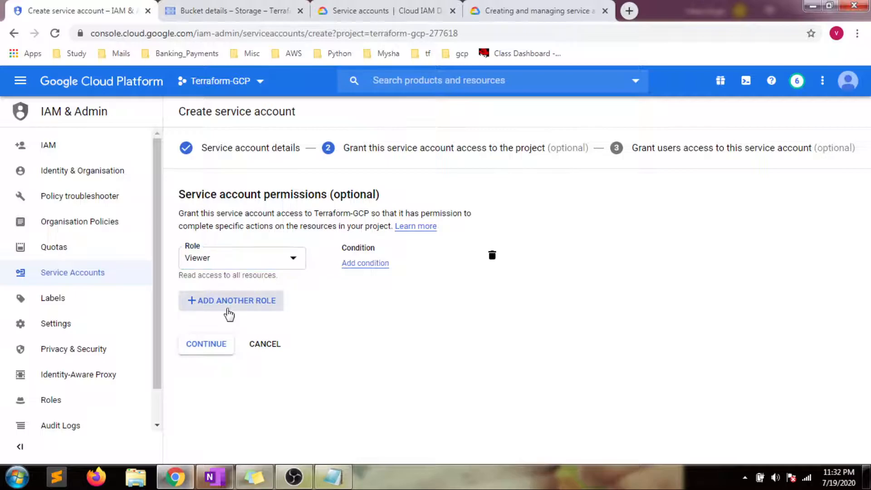
click(224, 313)
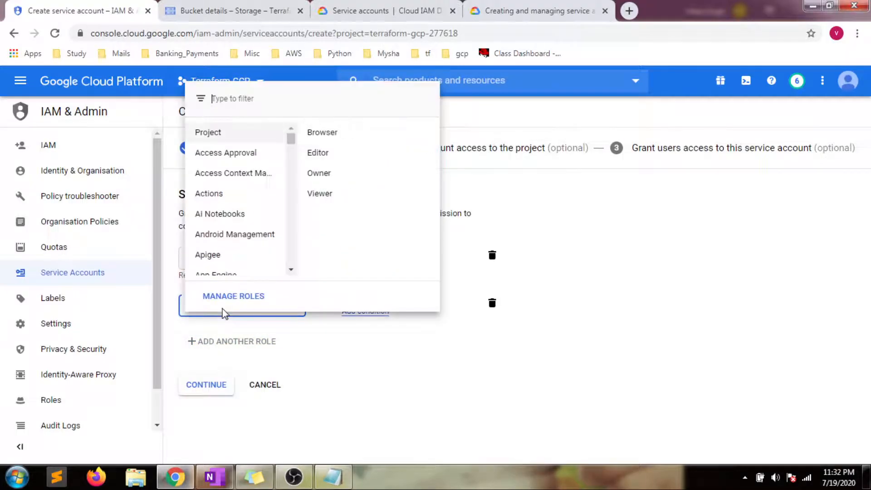
text(storagr)
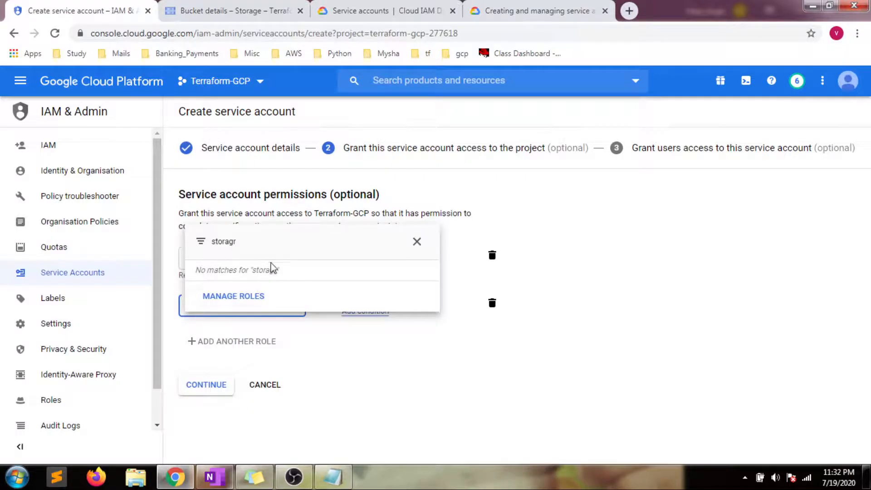
key(BackSpace)
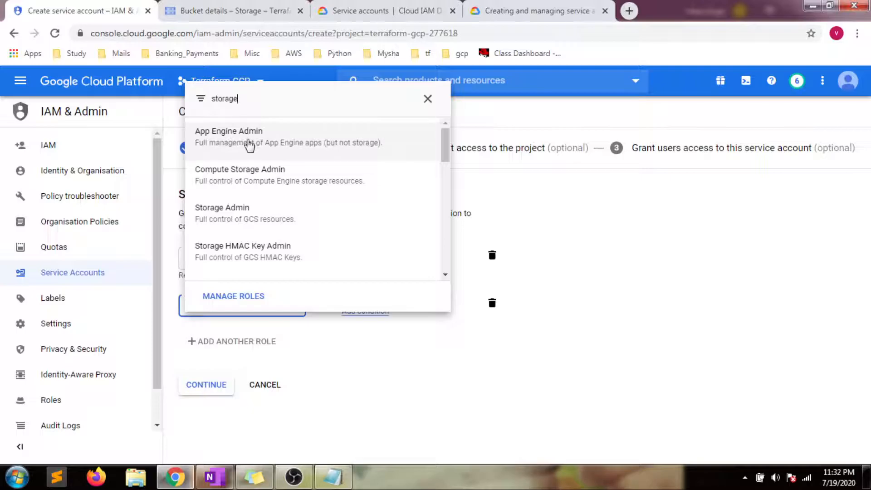
click(235, 220)
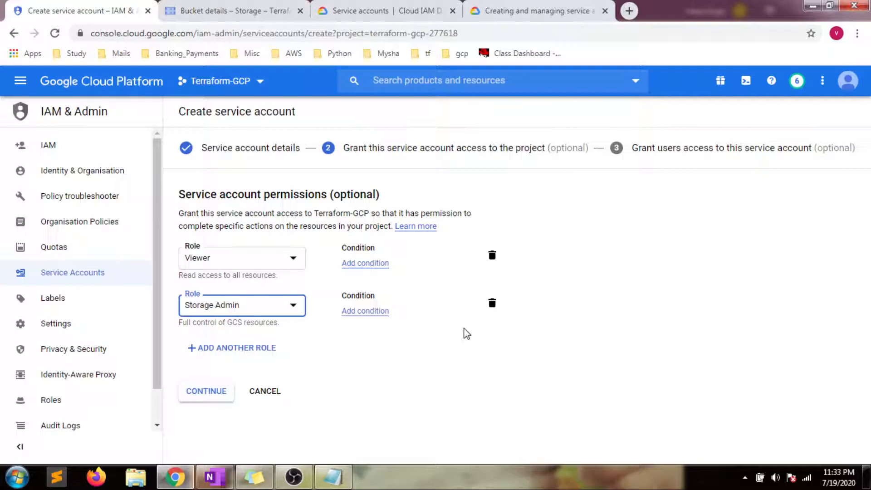
click(203, 396)
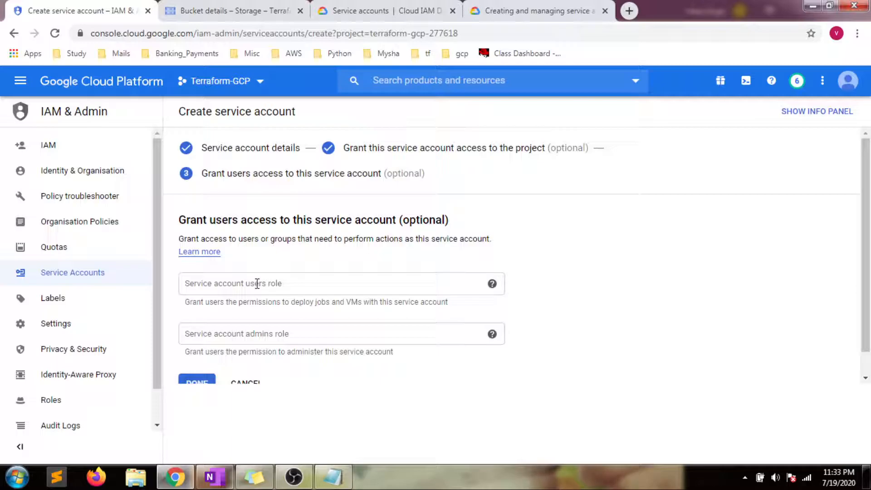
Step: Finish sa-01 with no user access, removing the invalid user entry that was typed
click(257, 283)
text(vik)
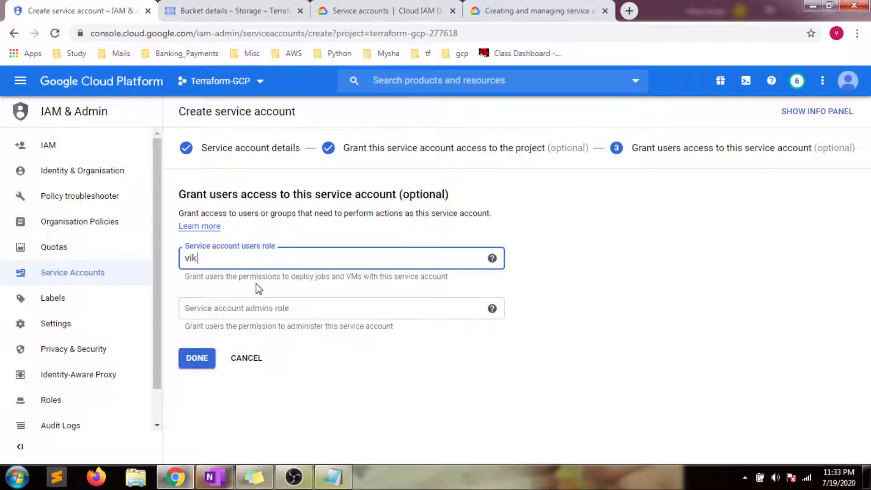
text(as)
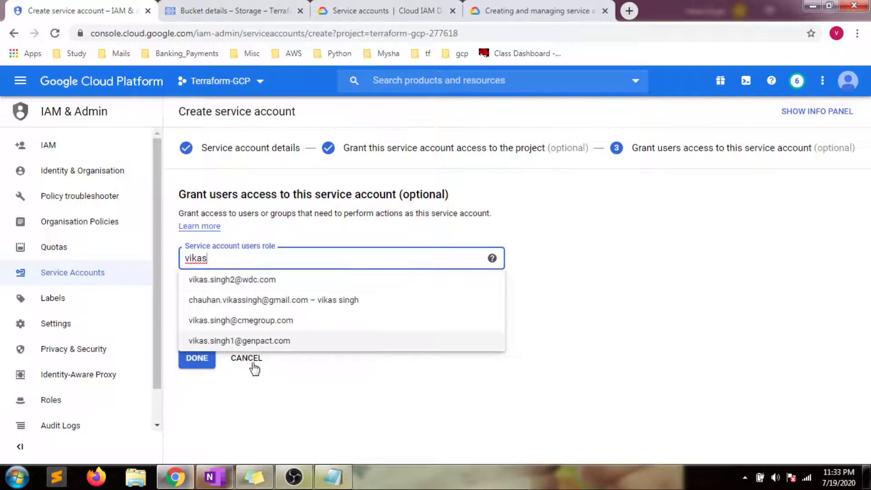
click(366, 428)
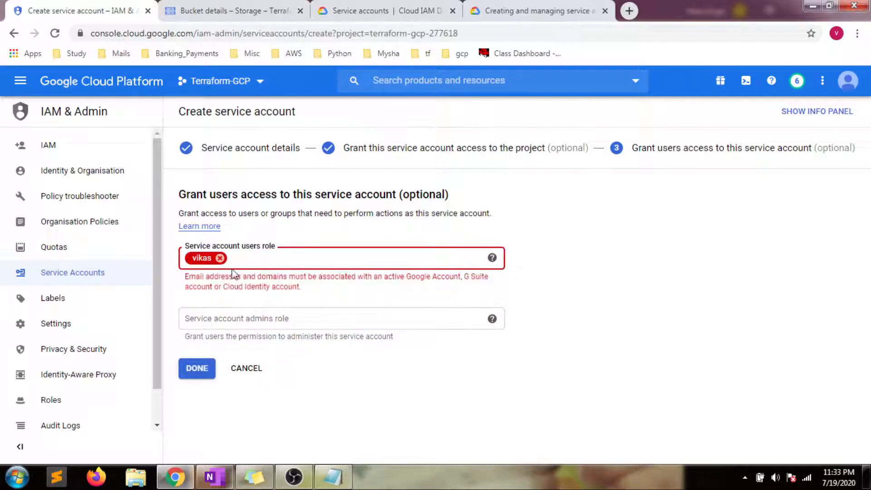
click(219, 258)
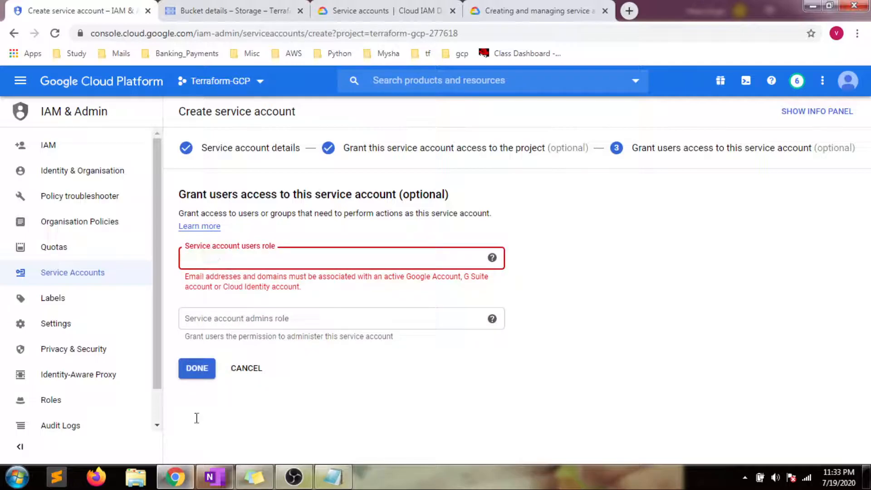
click(200, 360)
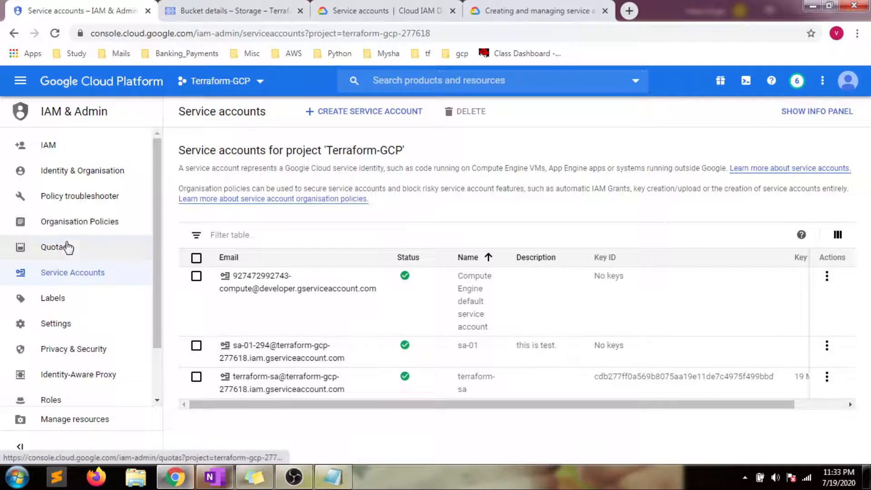
Step: View the test-bucket-july objects, browsing the product menu without leaving the bucket
click(191, 13)
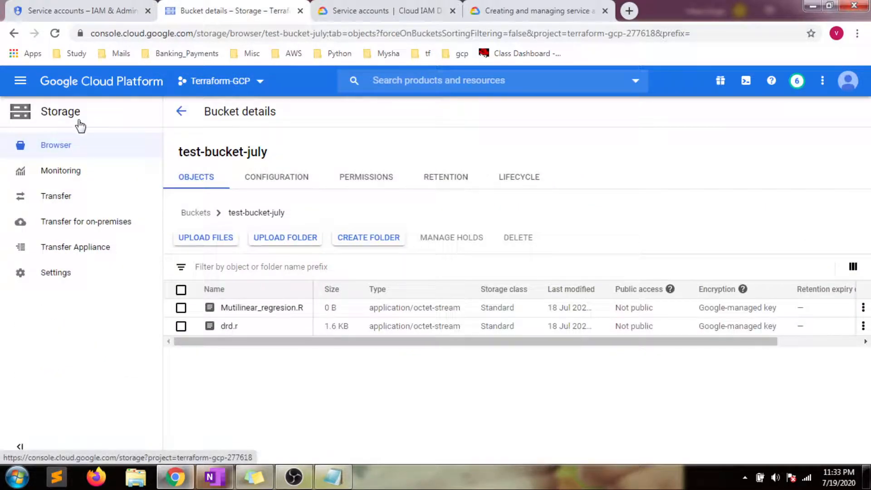
click(21, 82)
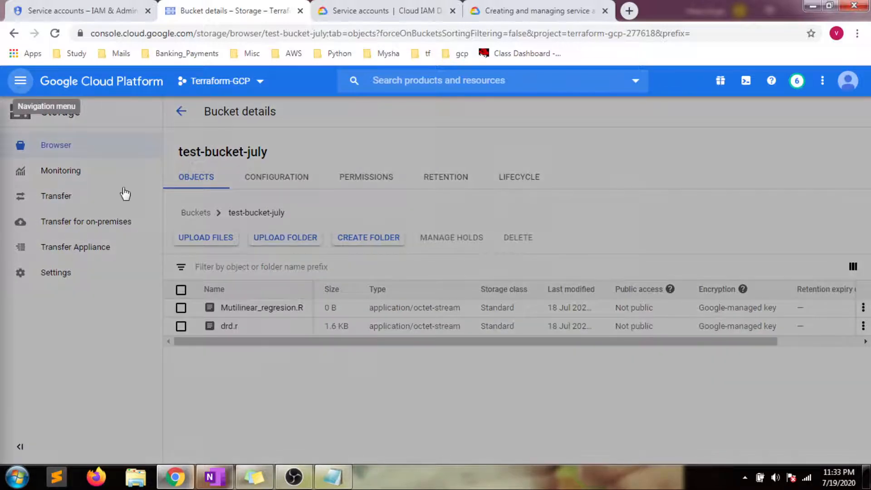
drag(182, 196, 175, 241)
mouse_move(53, 309)
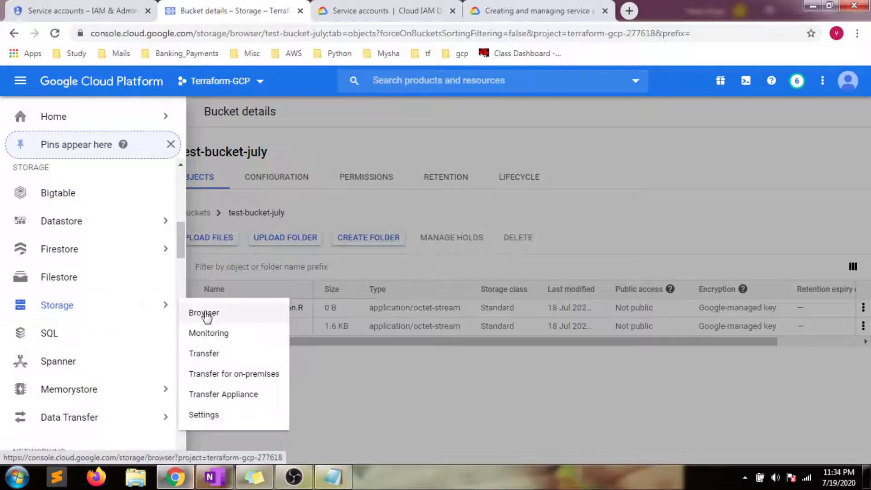
click(316, 358)
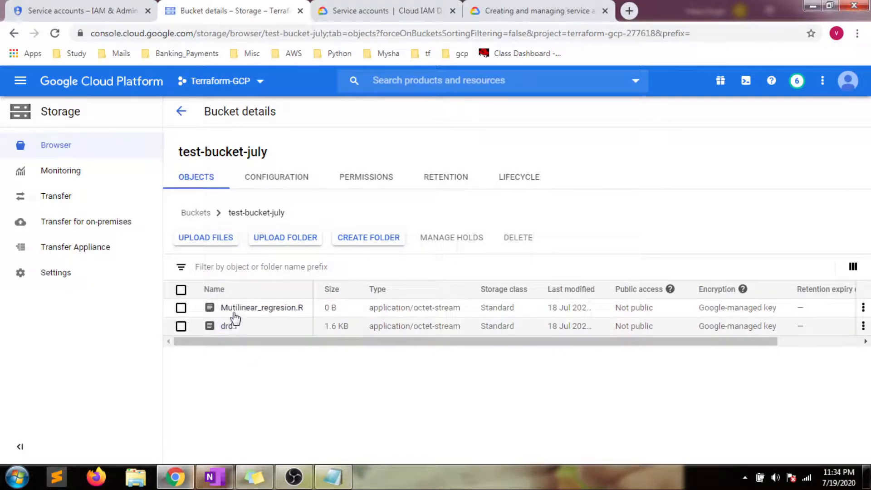
Step: From the Service accounts tab, navigate to Compute Engine > VM instances
click(73, 13)
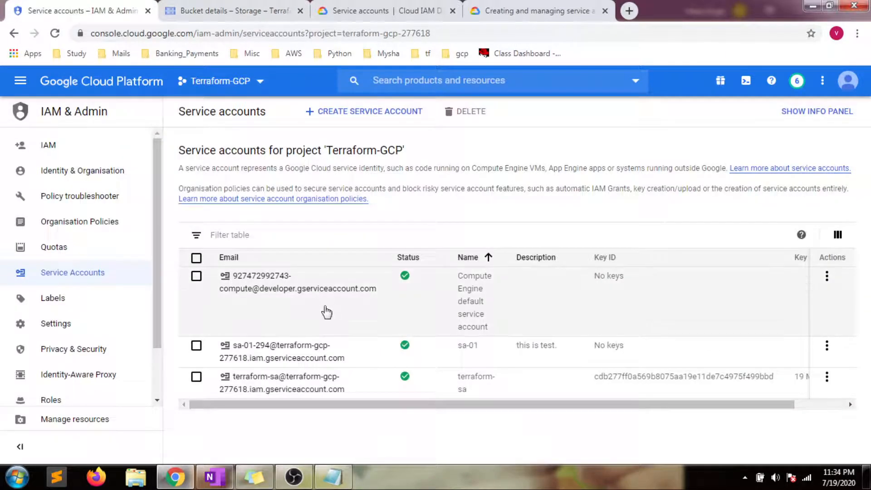
click(17, 87)
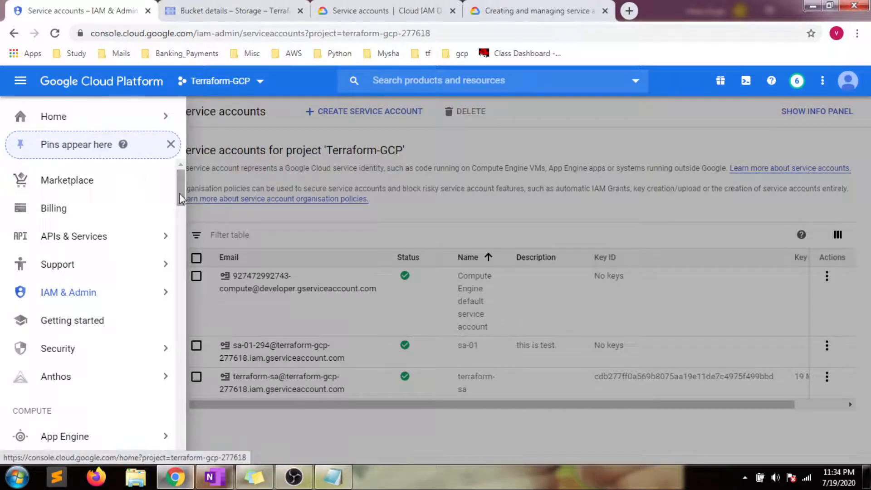
scroll(179, 192, down, 4)
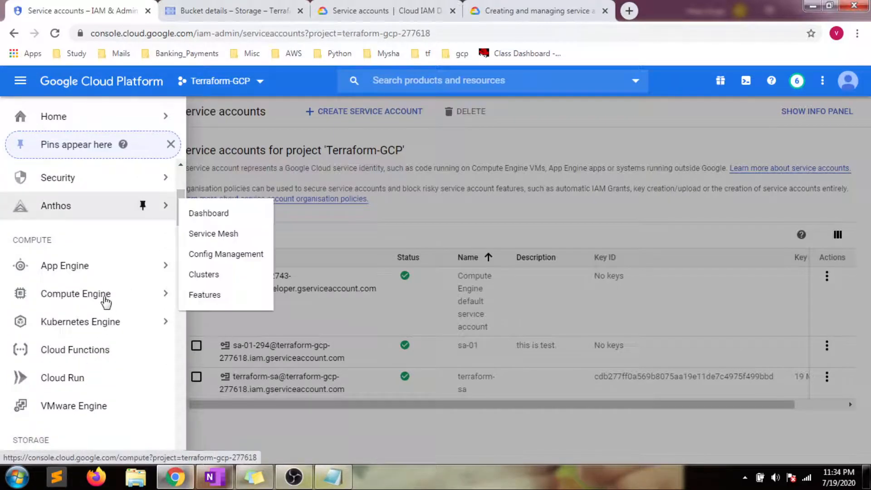
mouse_move(105, 301)
click(215, 88)
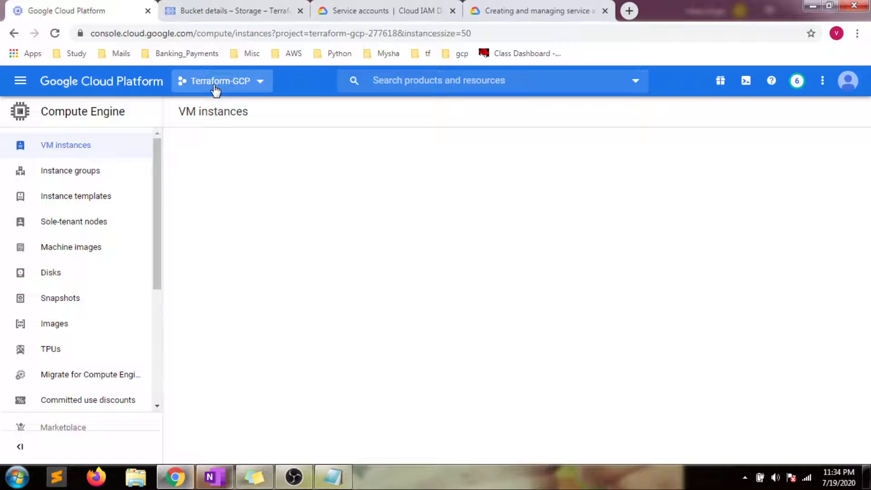
Step: Create VM instance-1 with machine type f1-micro and the Compute Engine default service account
click(418, 310)
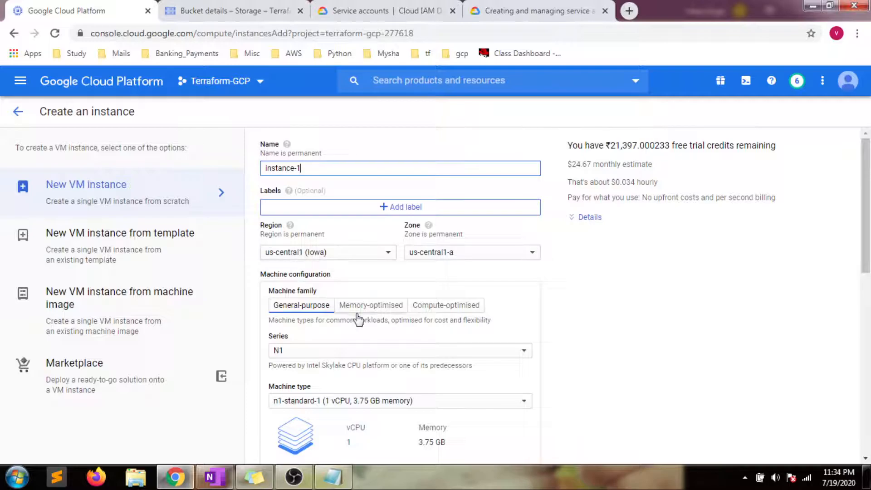
click(335, 405)
click(320, 266)
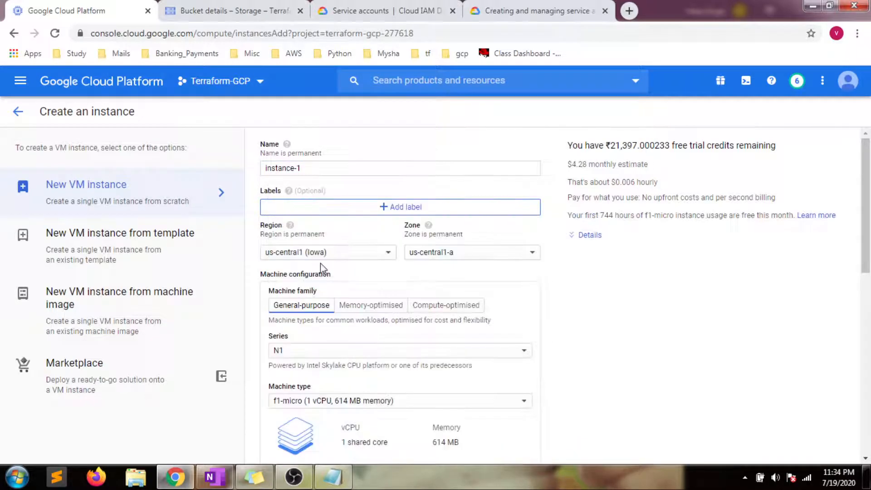
scroll(855, 295, down, 4)
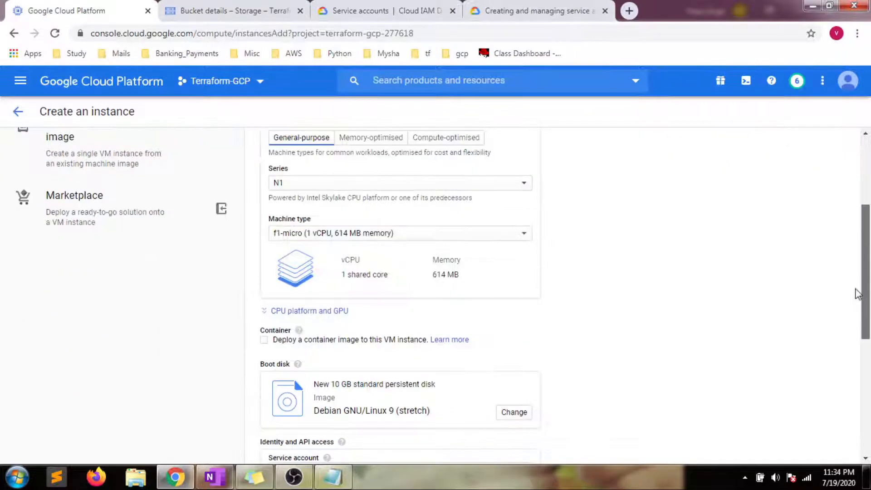
scroll(857, 294, down, 5)
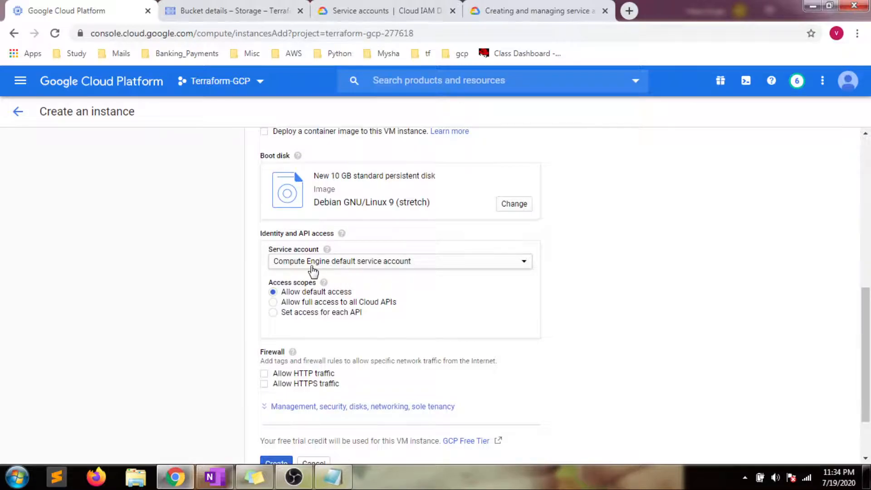
click(362, 267)
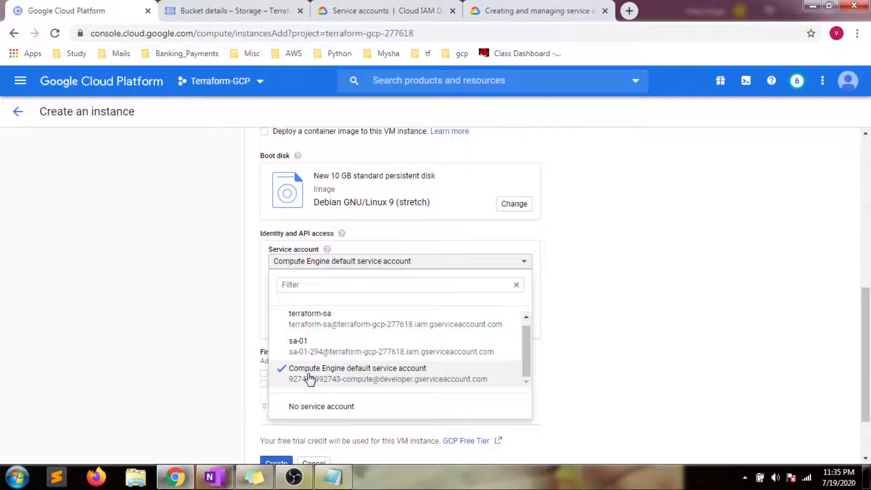
click(648, 347)
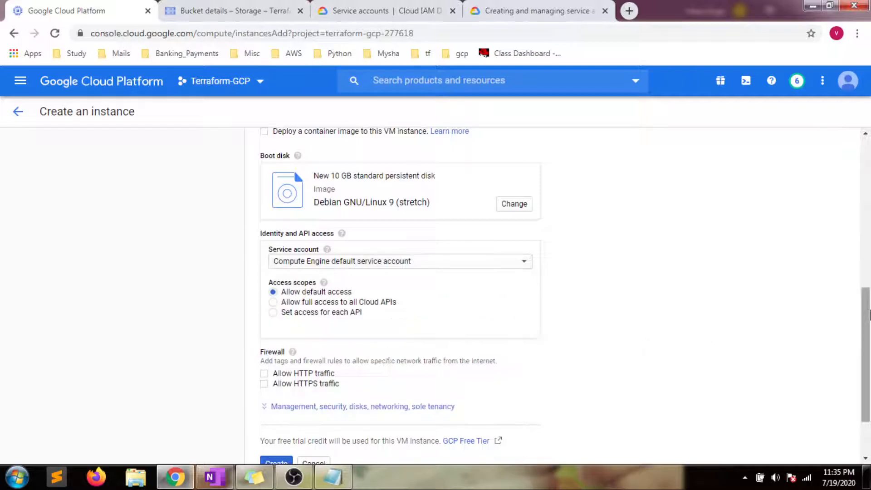
scroll(857, 346, down, 2)
click(272, 389)
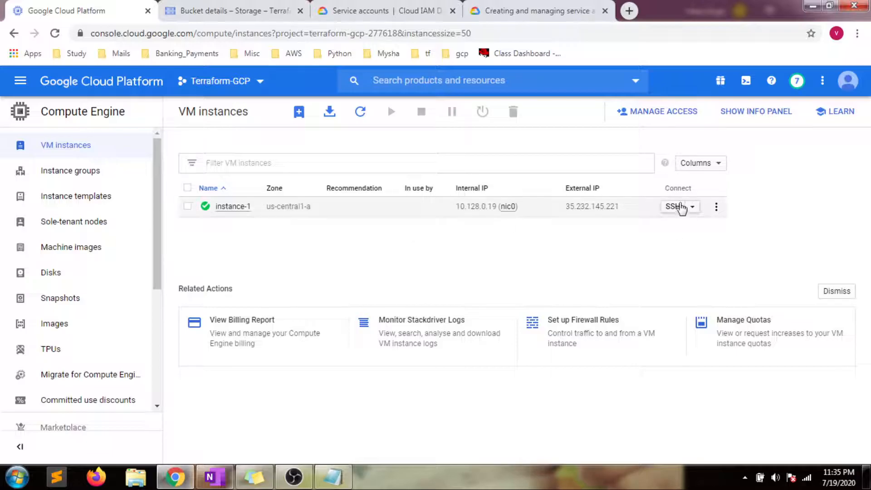
Step: Open an SSH-in-browser session to instance-1, repositioning the window and zooming to 150%
click(670, 207)
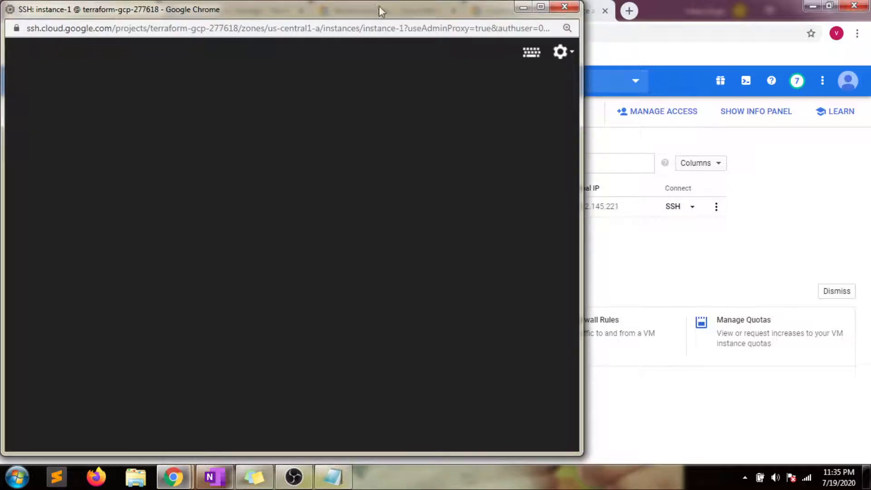
drag(379, 10, 396, 14)
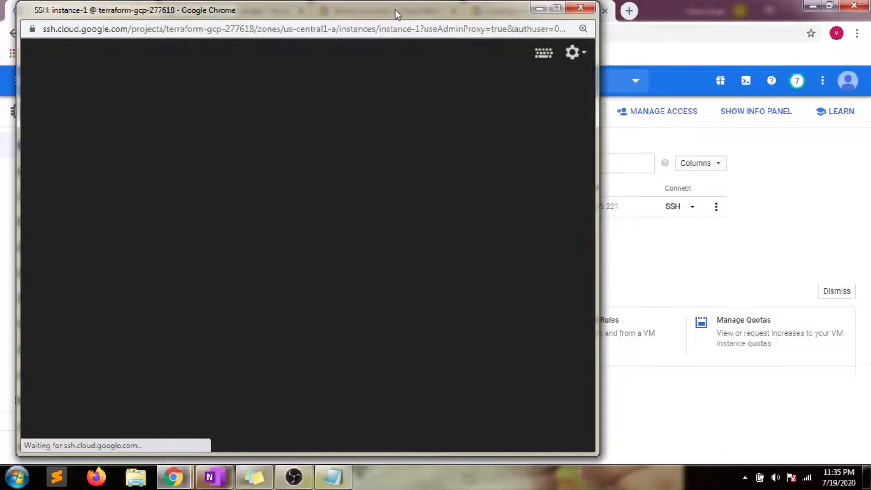
key(ctrl+plus)
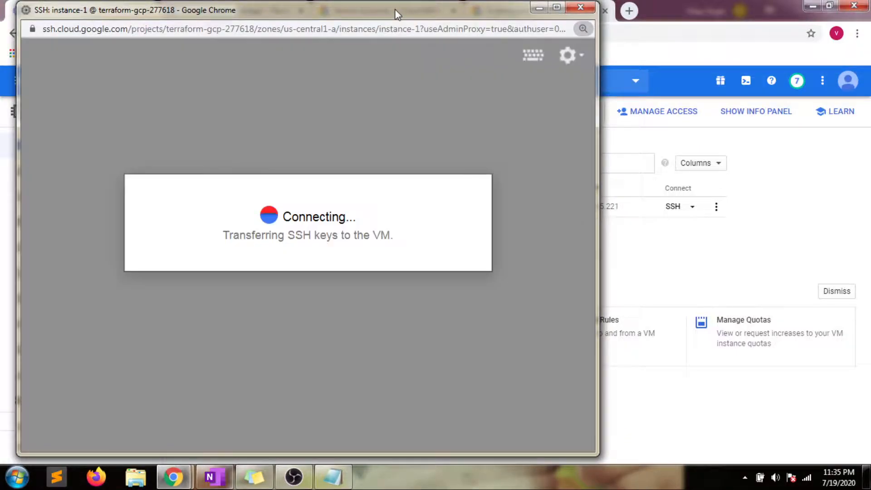
drag(397, 13, 454, 9)
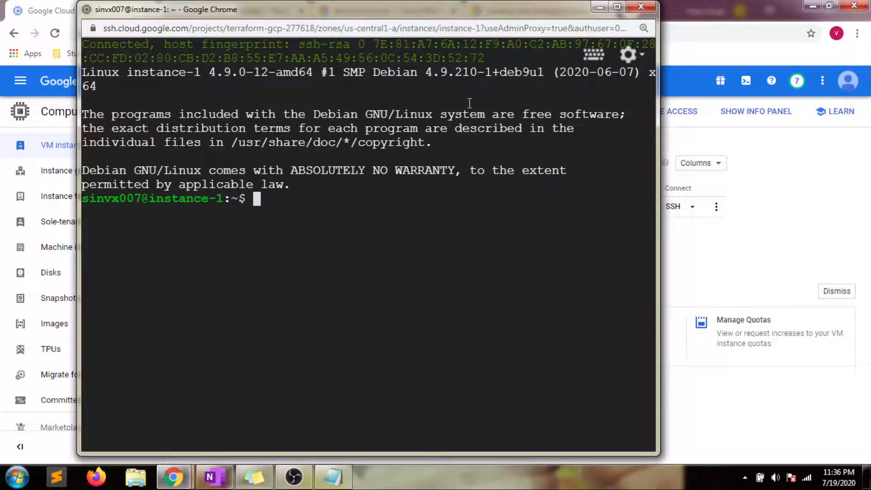
Step: Run ls and gcloud config list to check the VM's active account
text(ls)
key(Return)
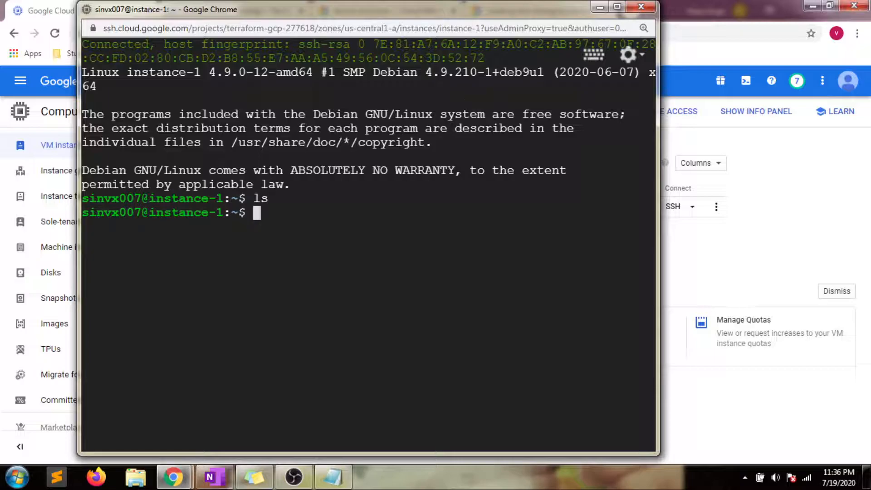
text(gcloud)
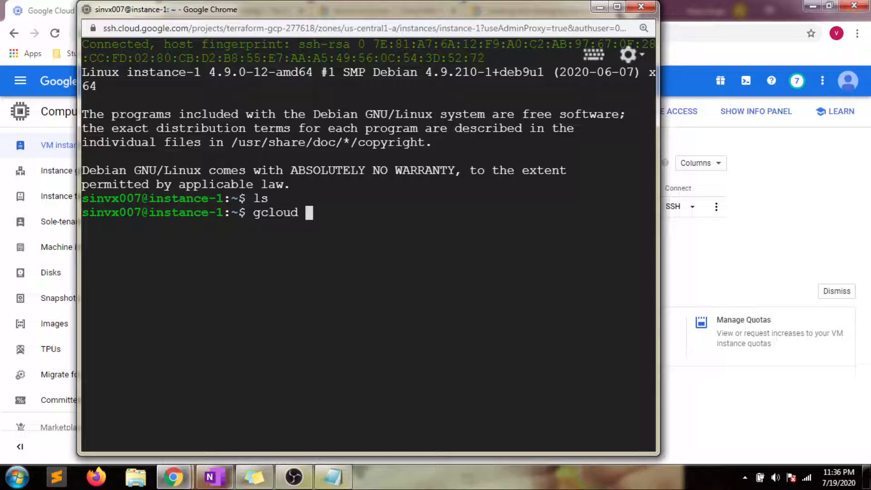
text(config list)
key(Return)
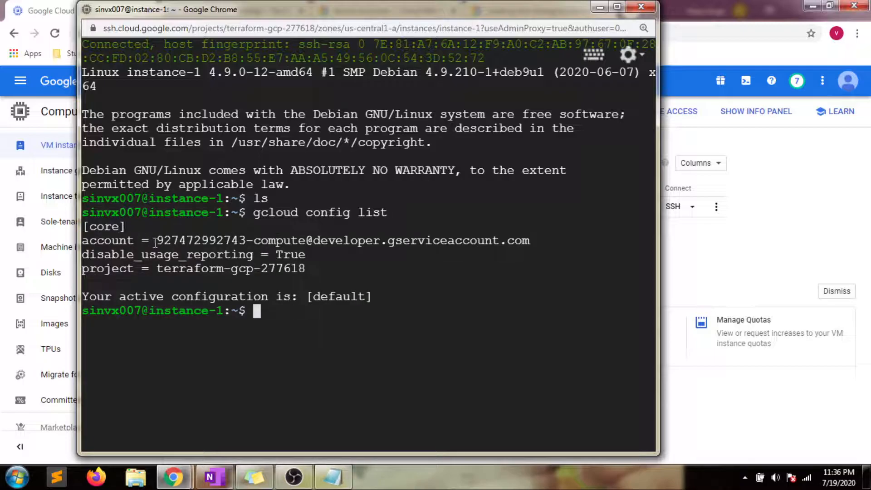
Step: Select the default service account address in the output, then clear the terminal
drag(156, 242, 519, 243)
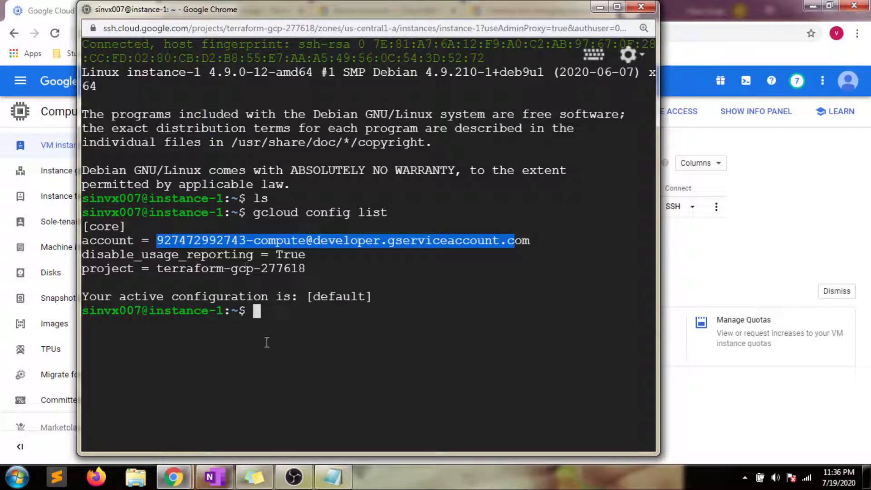
click(274, 323)
text(clear)
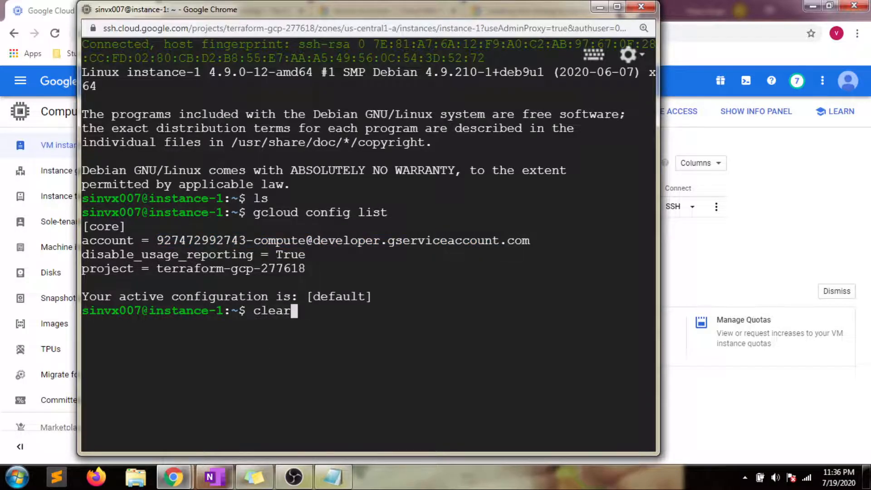
key(Return)
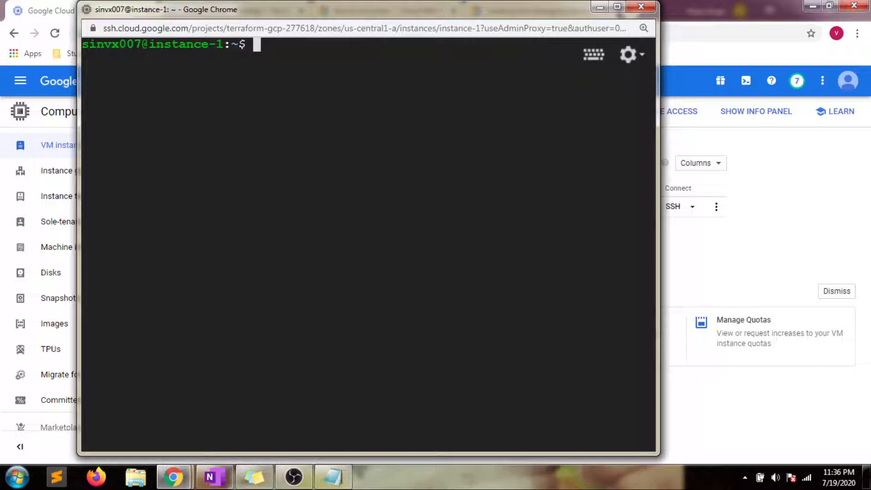
Step: List gs://test-bucket-july with gsutil ls, showing Mutilinear_regresion.R and drd.r
text(gsutil l)
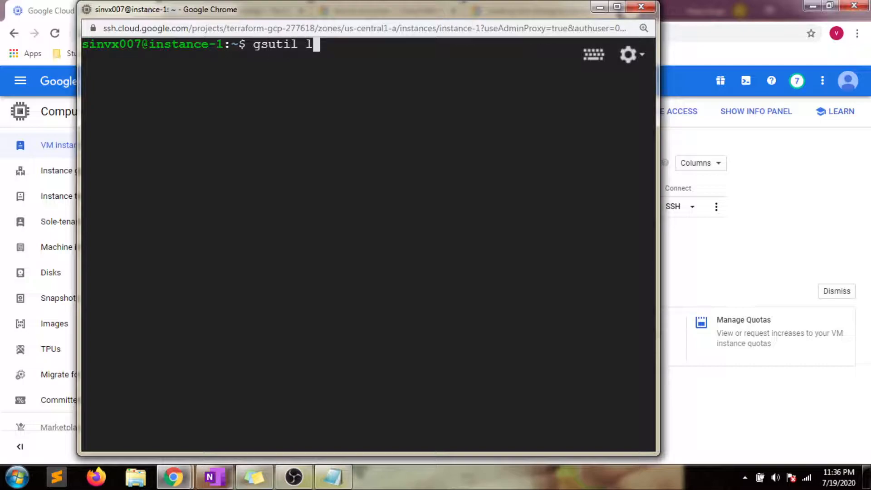
text(s gs://test-buckrt)
key(BackSpace)
key(BackSpace)
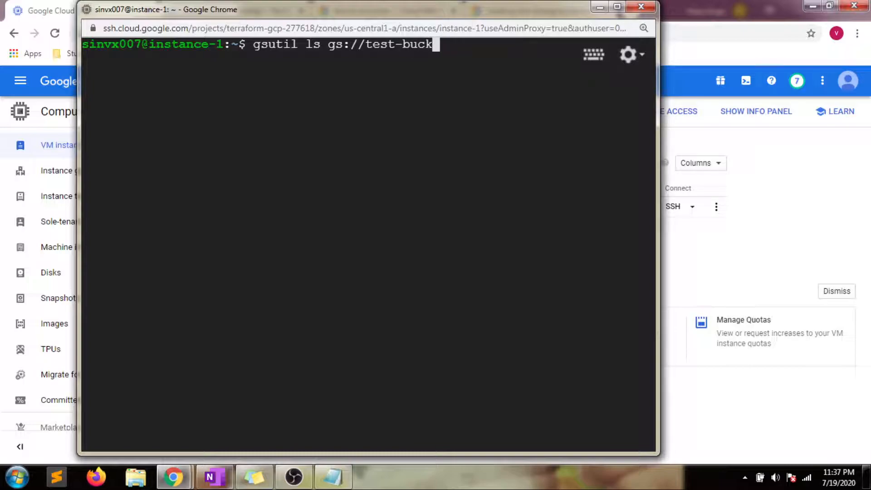
text(et-july)
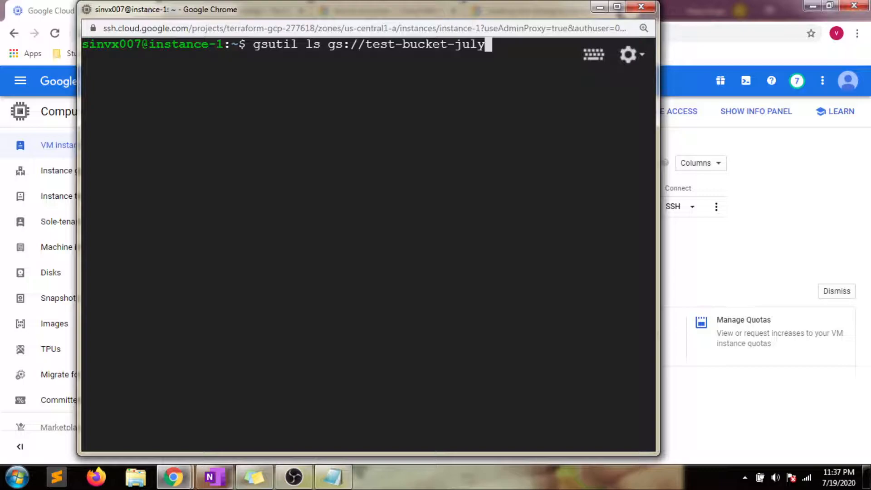
key(Return)
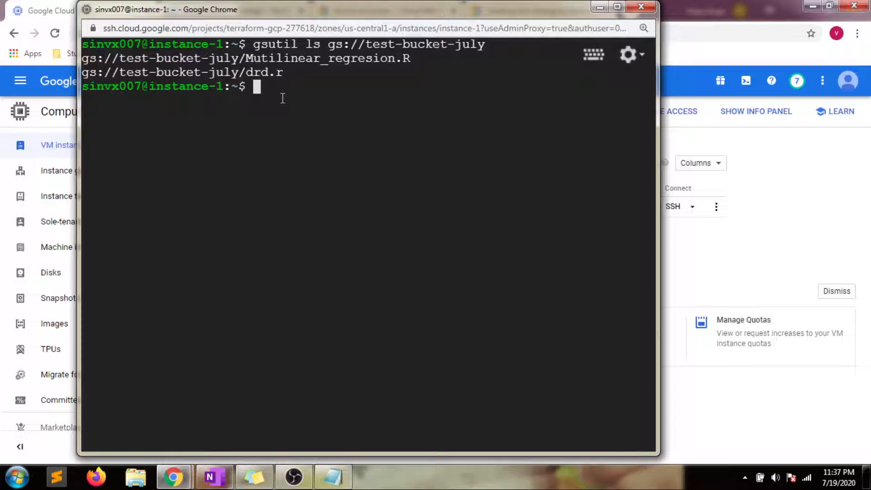
Step: Create an empty file01.txt with touch and confirm its 0-byte entry with ls -l
text(touch)
text(file)
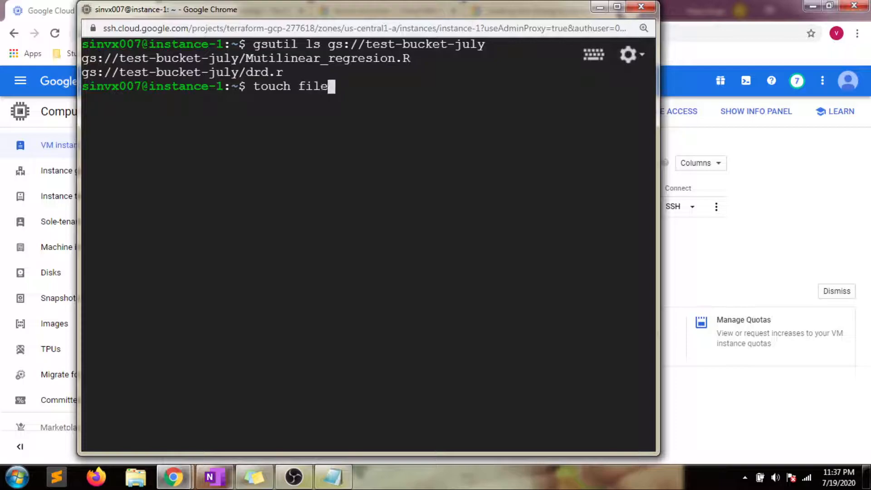
text(01.txt)
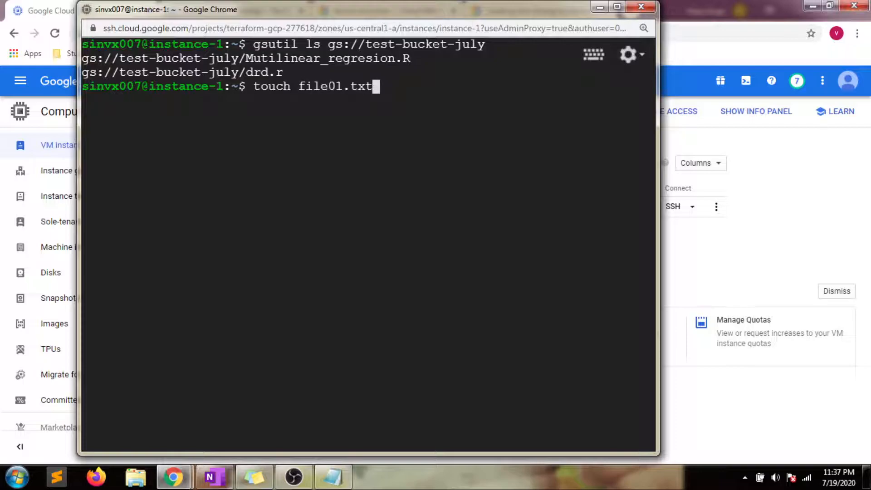
key(Return)
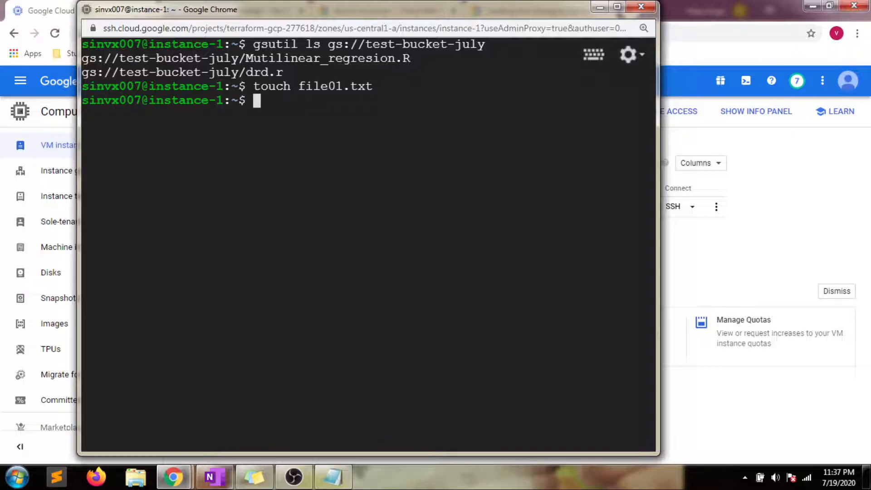
text(ls -l)
key(Return)
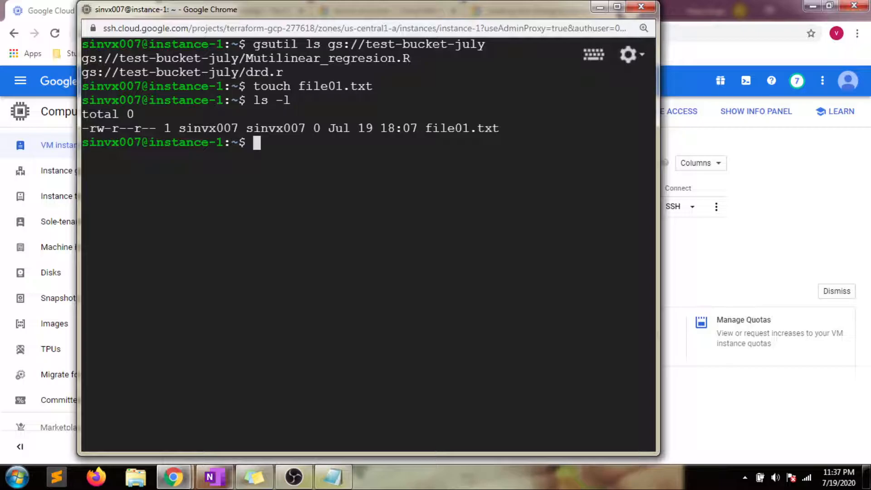
text(ls )
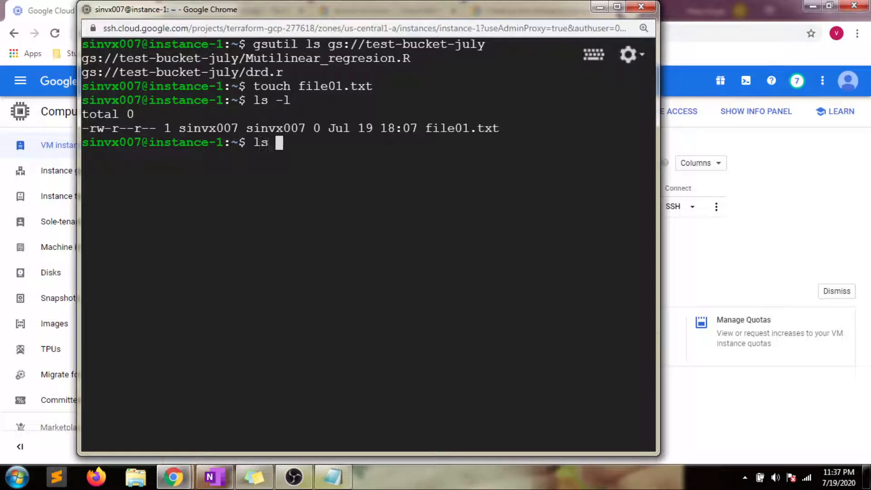
text(-l)
key(Return)
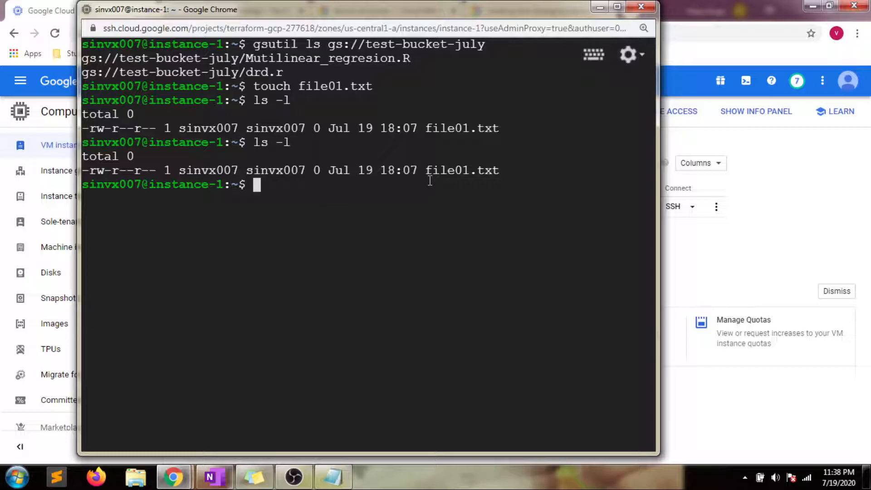
drag(424, 171, 471, 172)
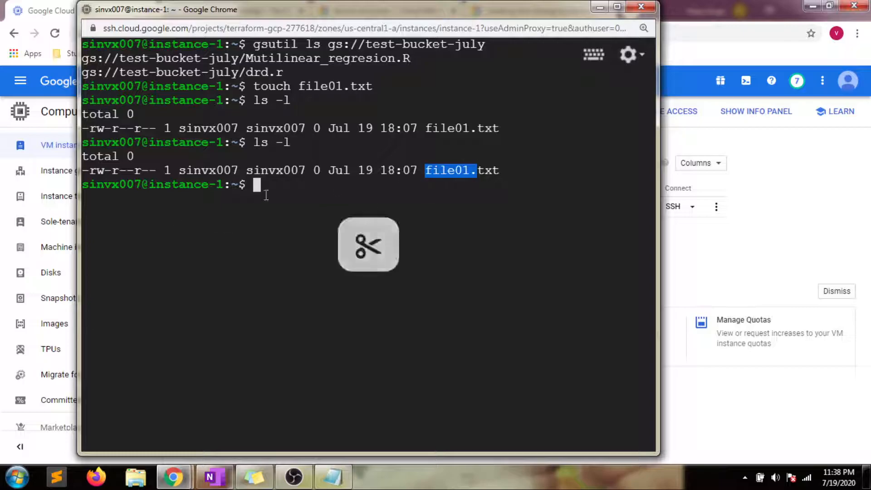
Step: Copy all objects from gs://test-bucket-july into the home directory with gsutil cp
click(266, 195)
text(gsutil)
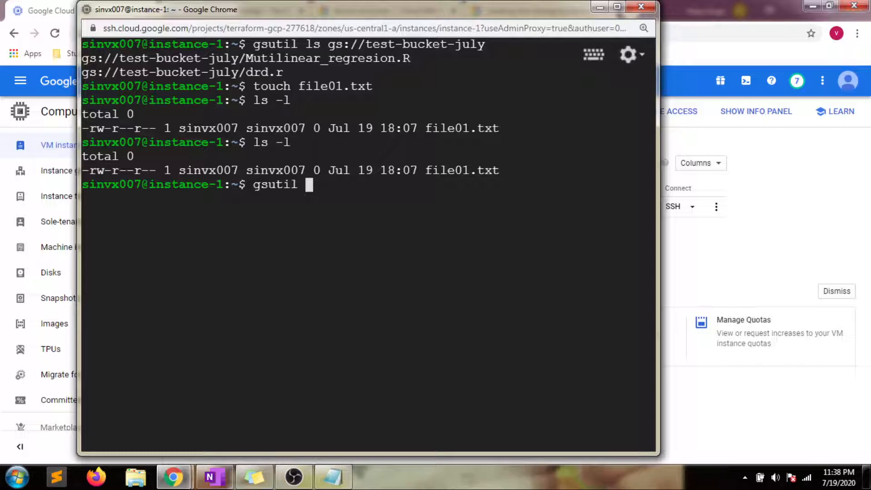
text( cp gs://)
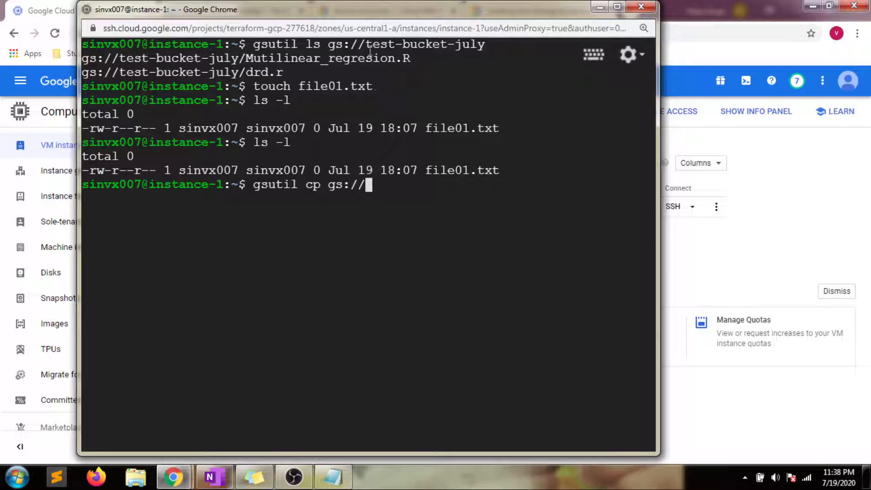
drag(366, 45, 484, 45)
click(383, 186)
text(test-bucket-july)
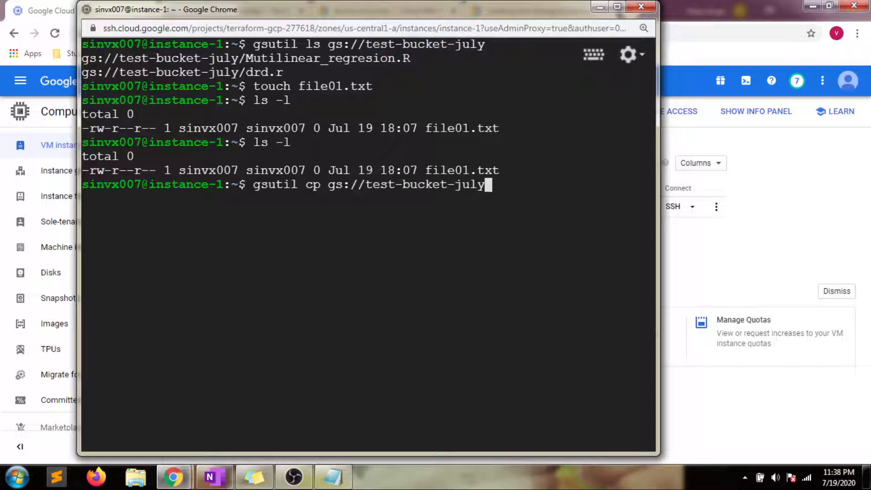
text(/* .)
key(Return)
Step: List the home directory to confirm drd.r, Mutilinear_regresion.R and file01.txt are present
text(ls -l)
key(Return)
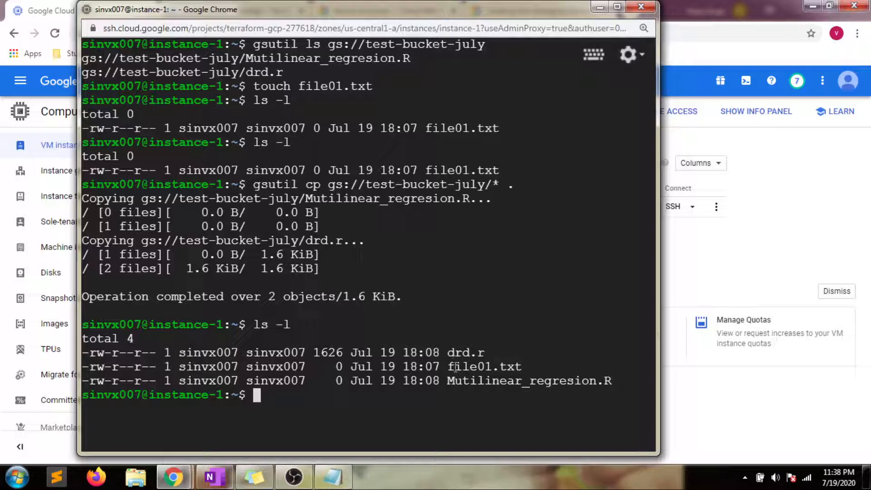
double_click(451, 352)
double_click(453, 381)
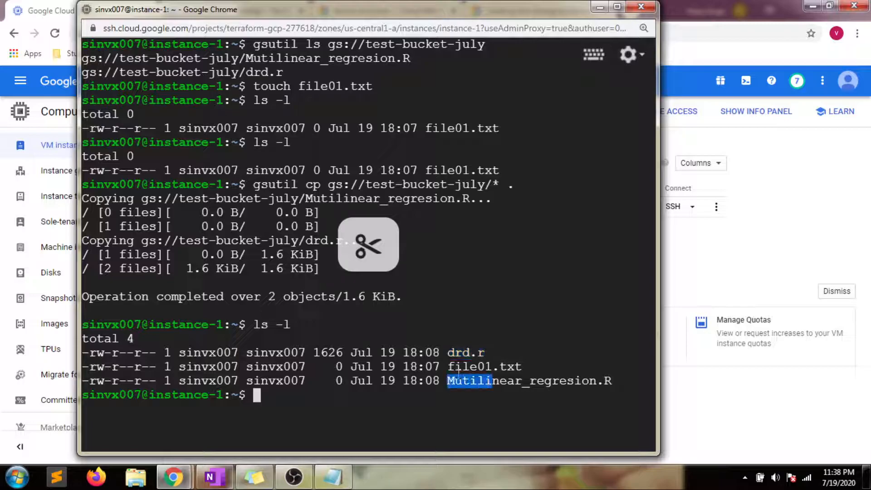
double_click(452, 366)
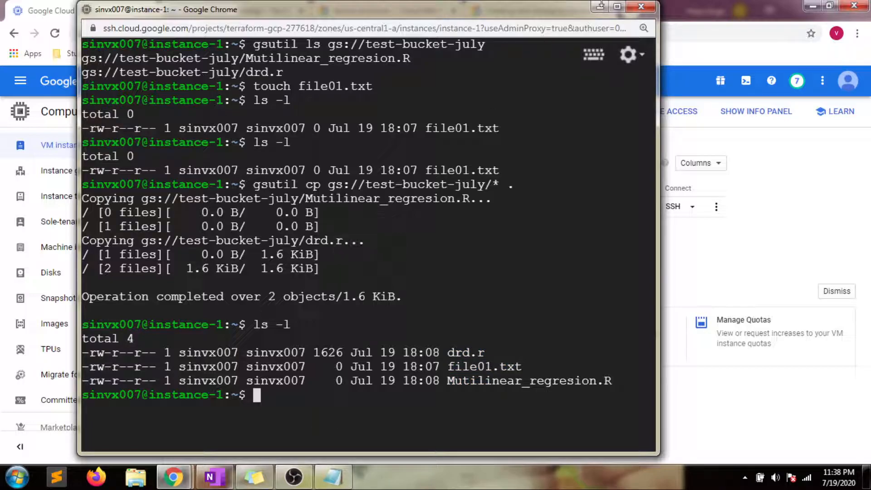
Step: Check the test-bucket-july bucket details in the console, then bring the SSH terminal back
click(598, 7)
click(214, 10)
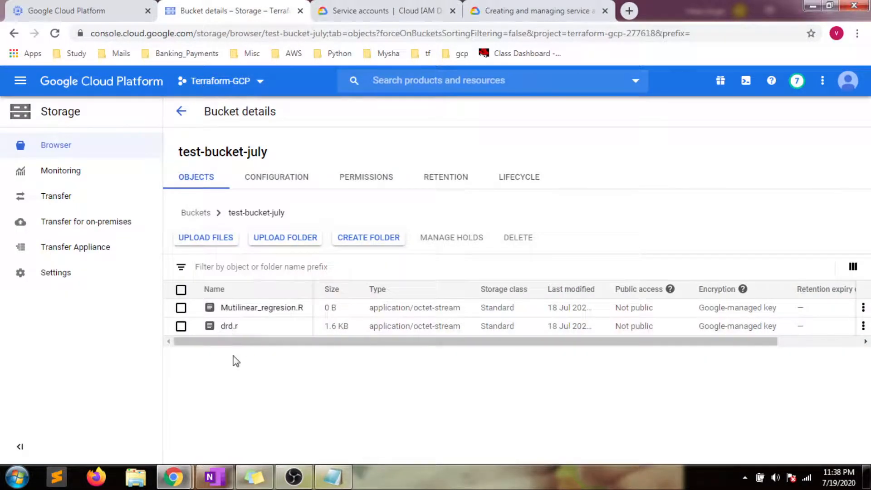
mouse_move(173, 477)
click(249, 410)
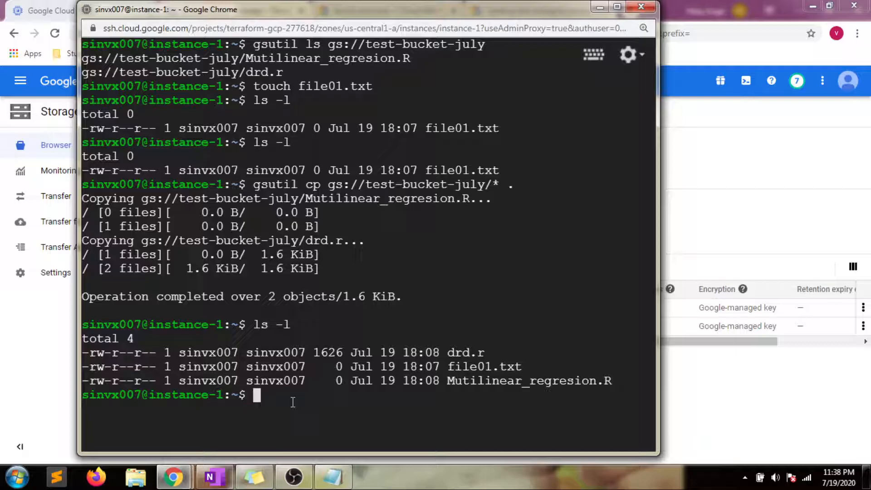
Step: Attempt uploading file01.txt to gs://test-bucket-july, which fails with 403 AccessDeniedException
drag(447, 366, 521, 366)
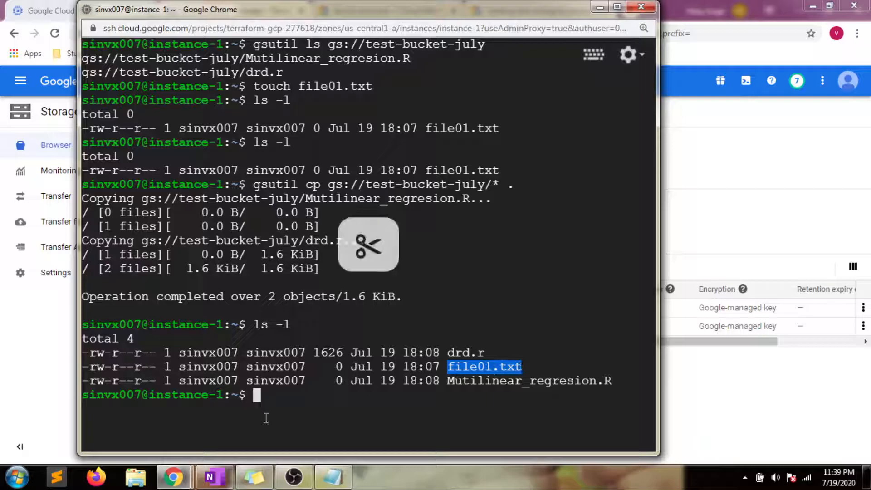
text(gsu)
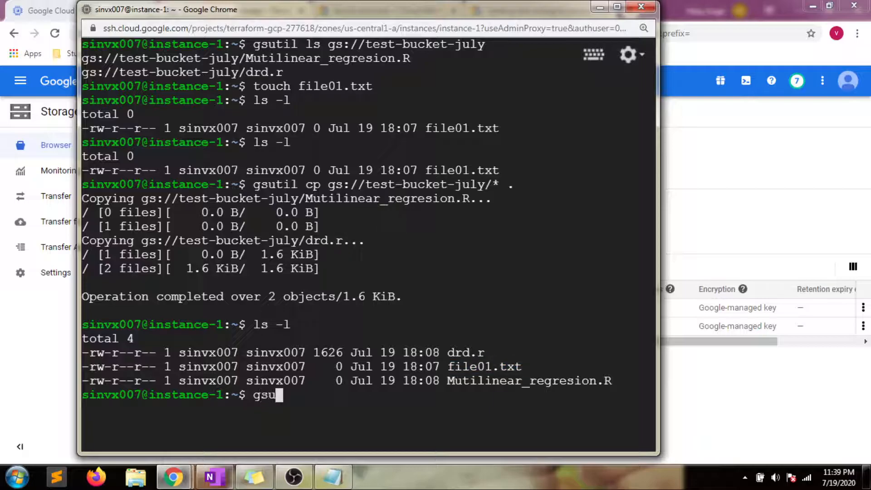
text(til cp )
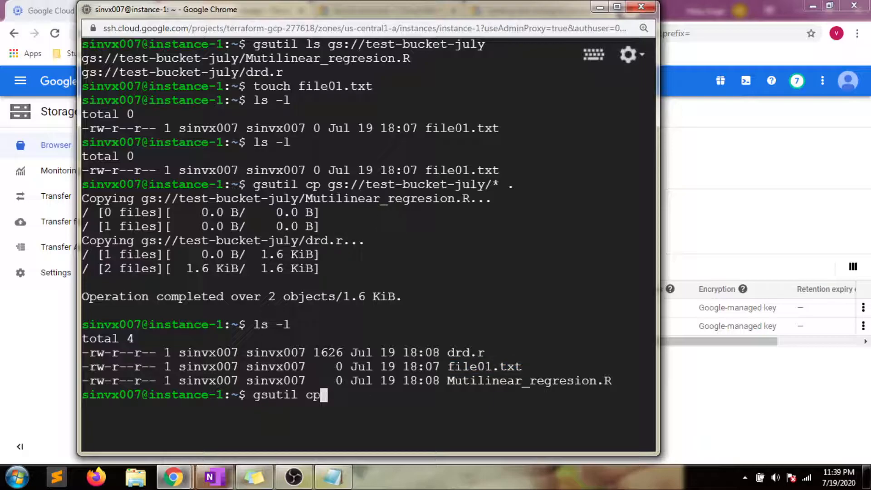
text(file01.txt )
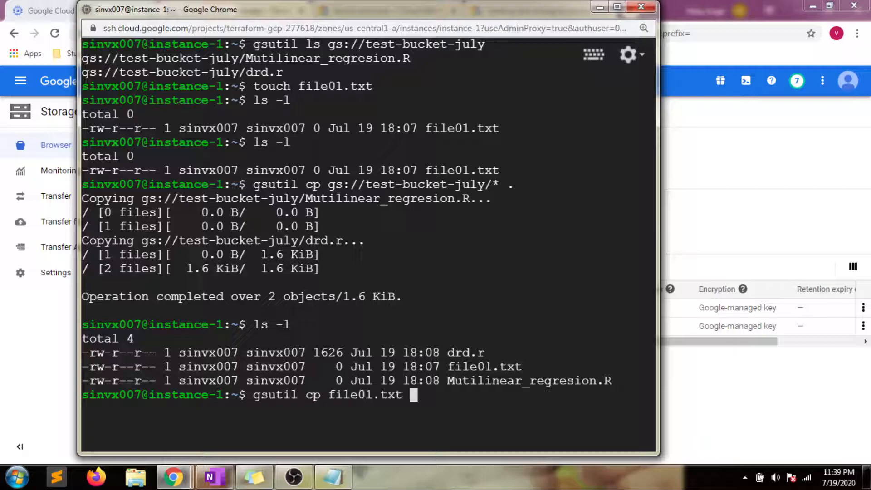
text(gs://tes)
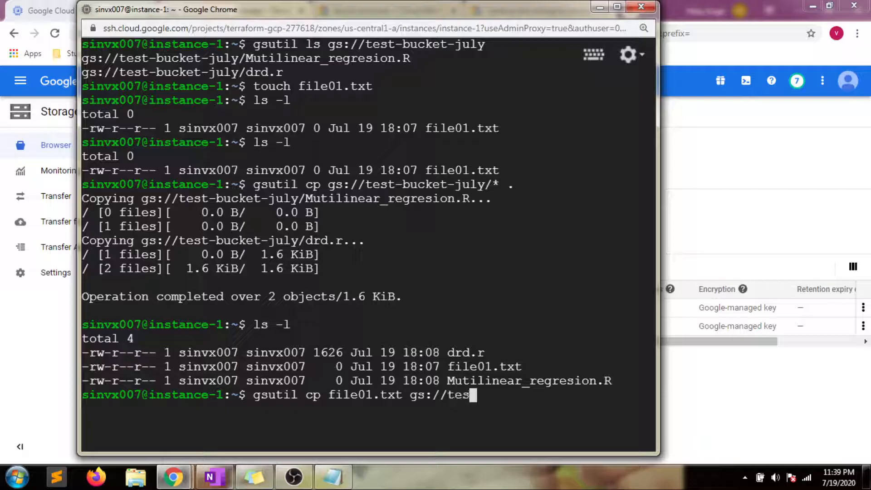
text(t-bucket-july)
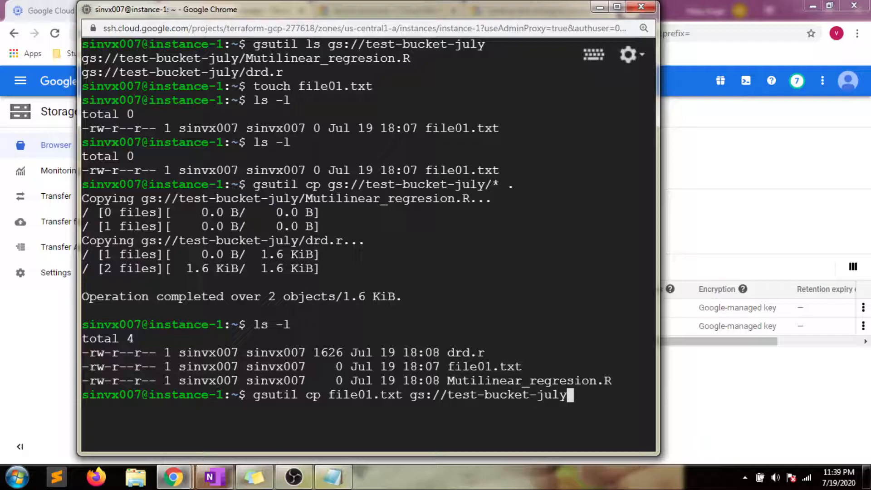
key(Return)
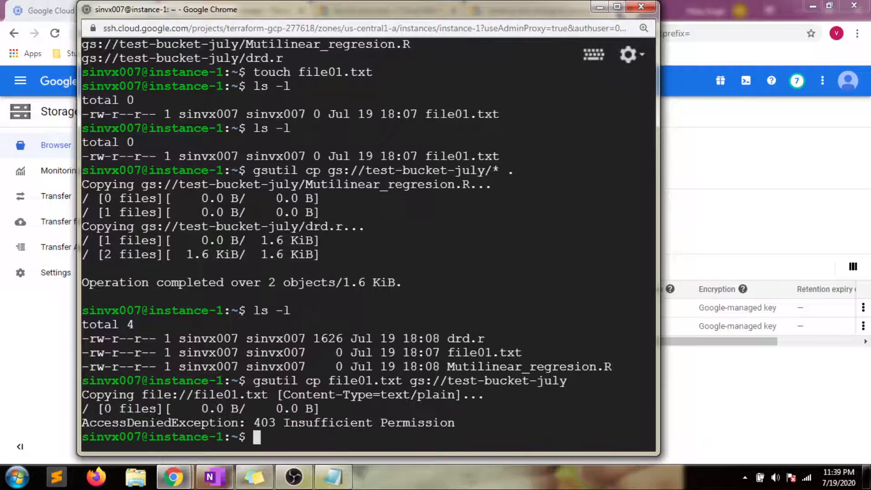
drag(88, 411, 236, 424)
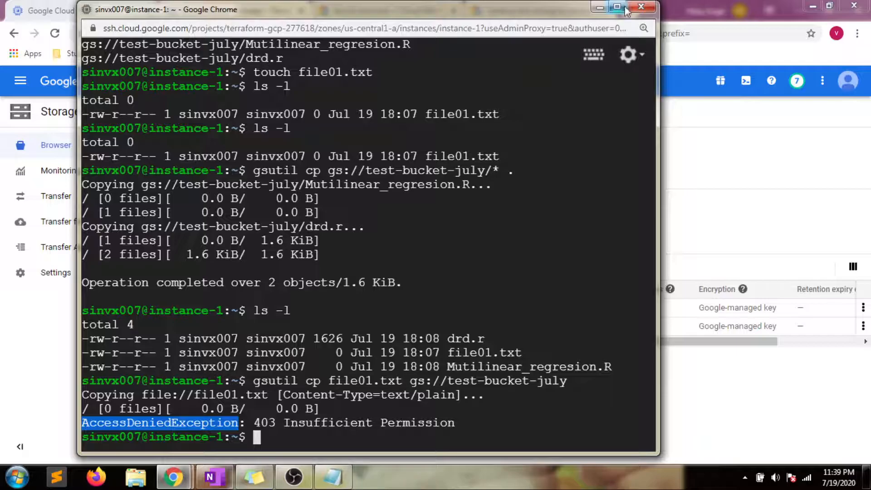
click(600, 7)
Step: Review instance-1's details, including its f1-micro machine type, then return to the instances list
click(79, 9)
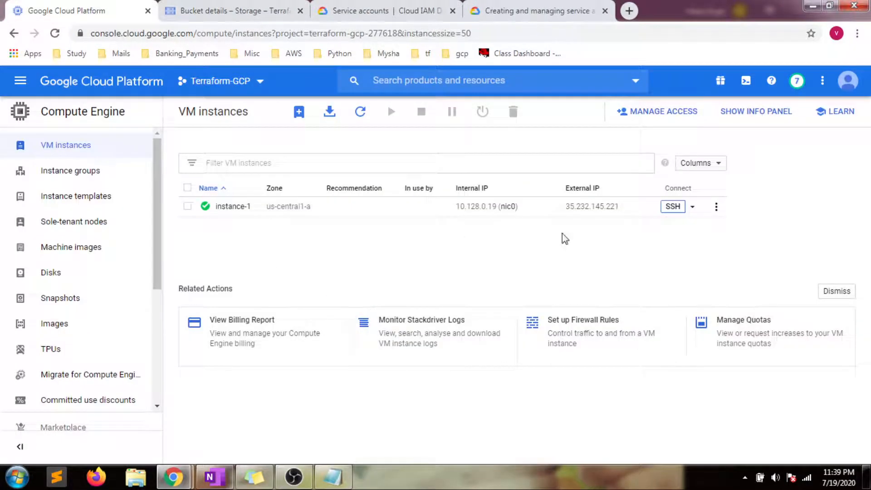
click(231, 208)
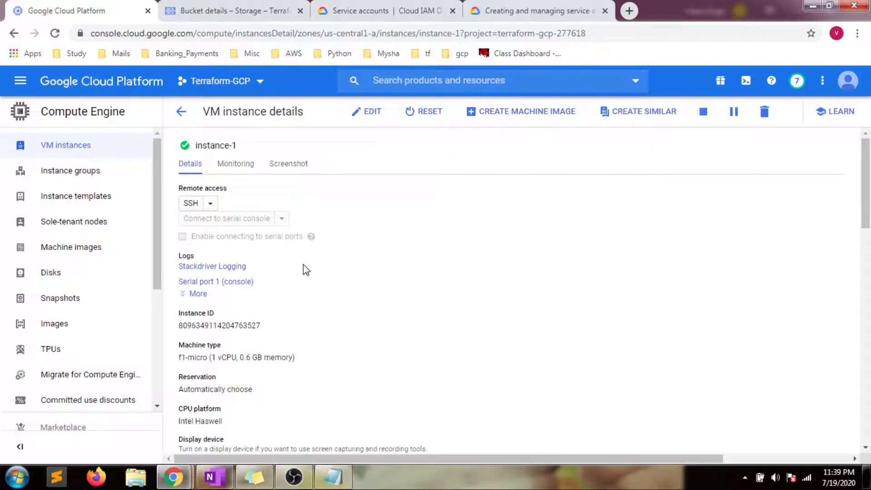
click(181, 111)
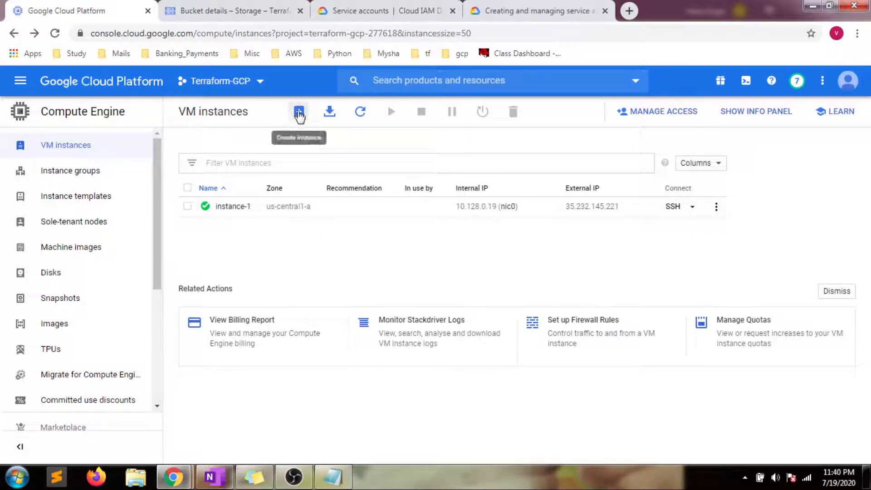
Step: Create a new VM instance using the f1-micro machine type and service account sa-01
click(299, 114)
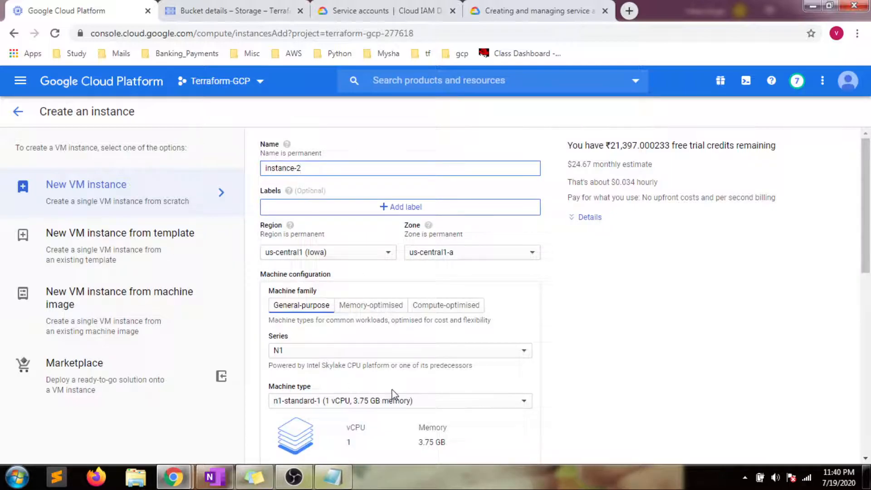
click(334, 401)
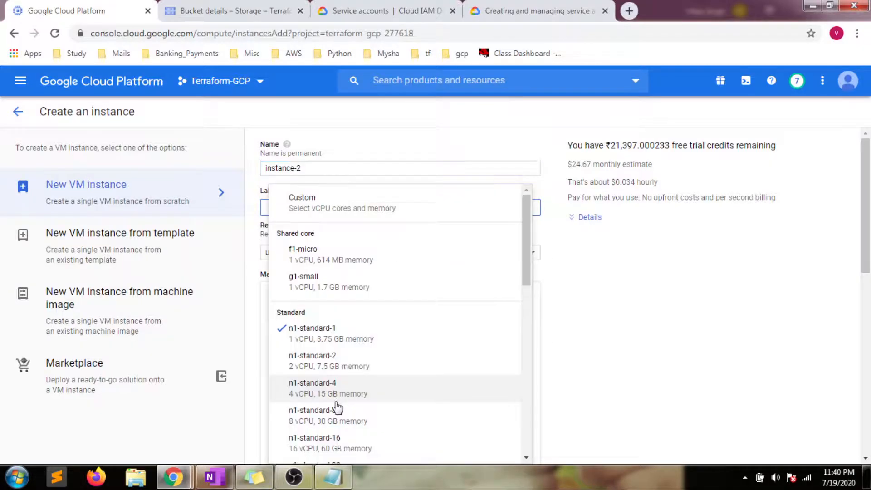
click(329, 257)
scroll(838, 332, down, 7)
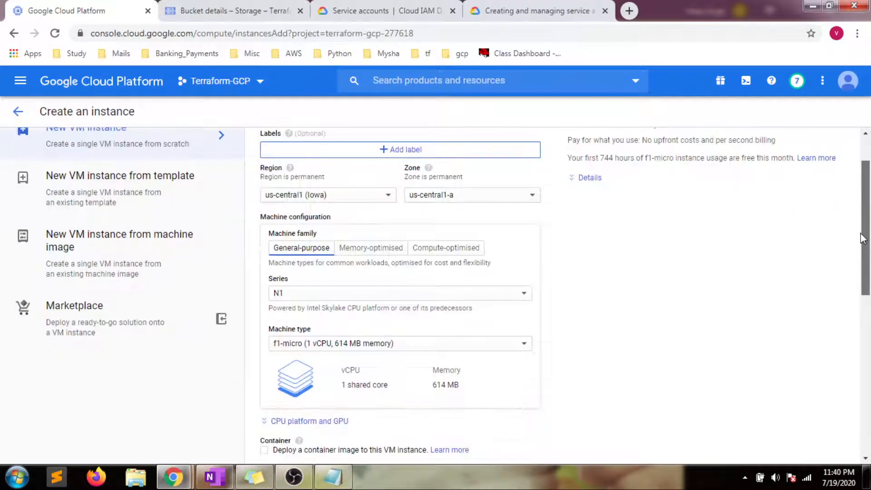
scroll(838, 332, down, 1)
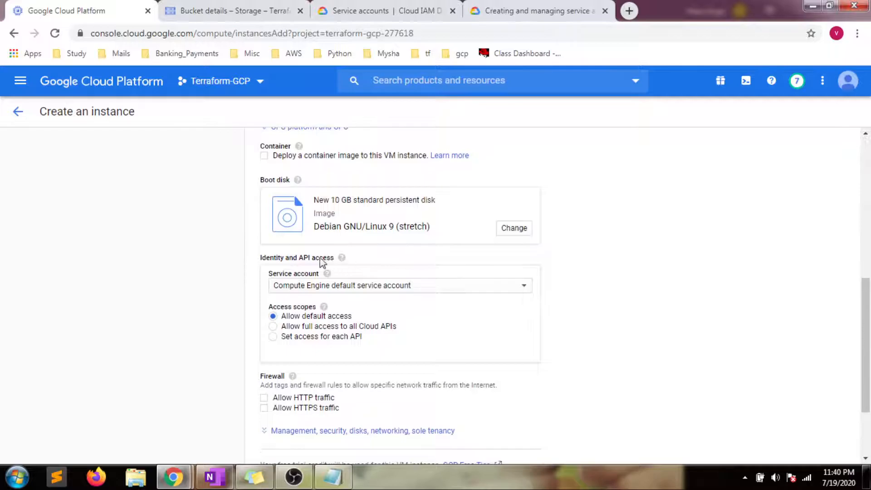
click(349, 286)
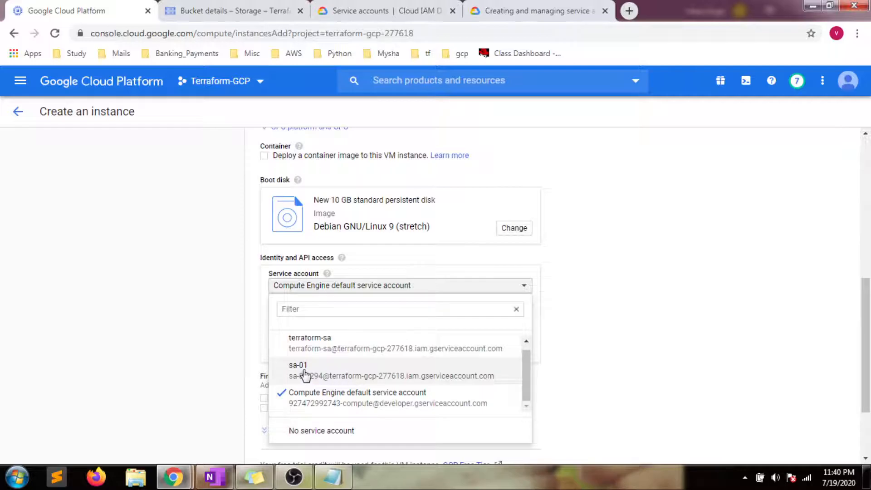
click(305, 373)
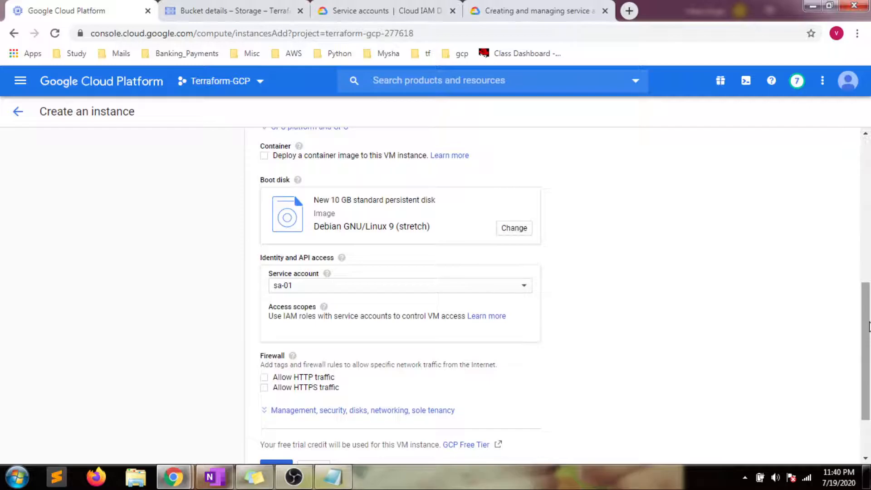
scroll(865, 356, down, 2)
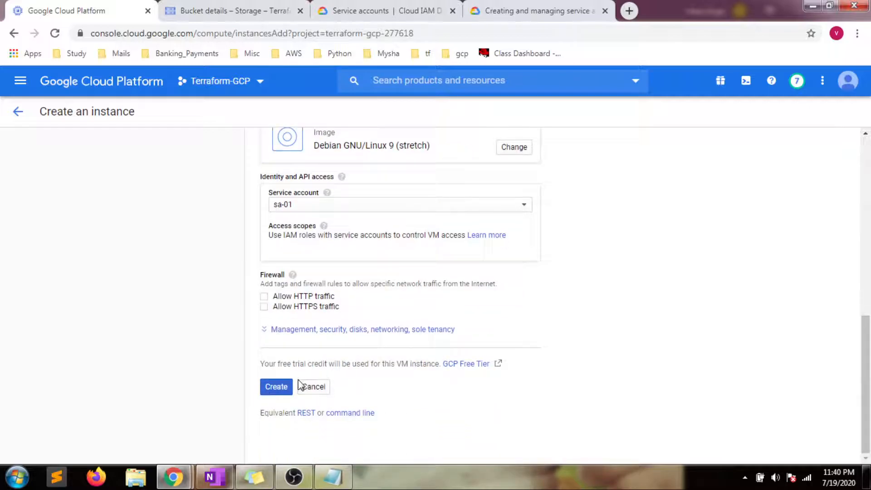
click(279, 388)
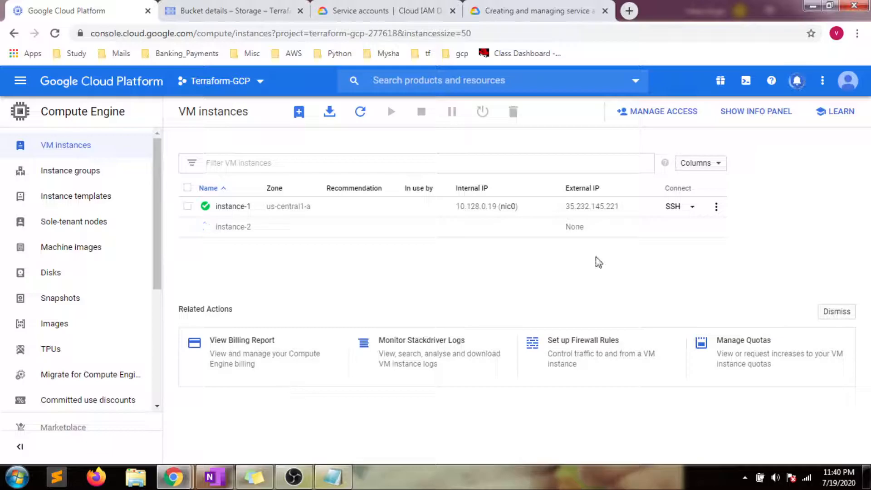
Step: Bring up the instance-1 SSH terminal and minimize it, leaving instance-2 running in the list
mouse_move(173, 476)
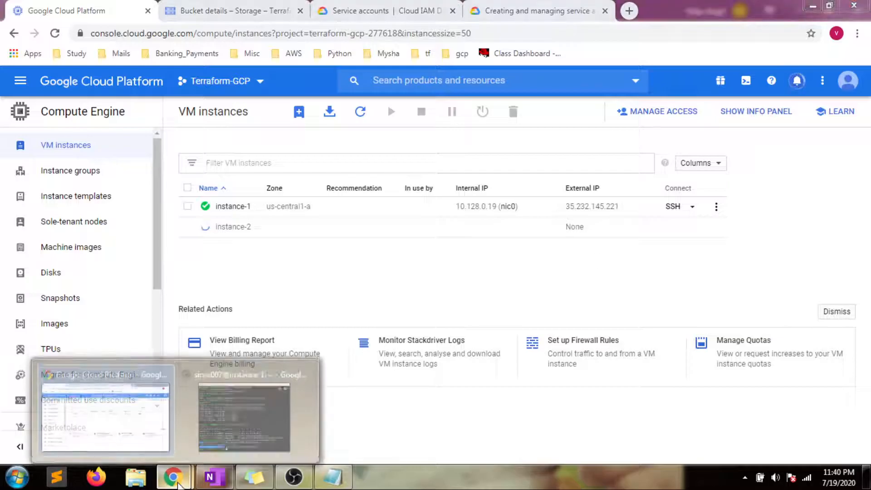
click(235, 423)
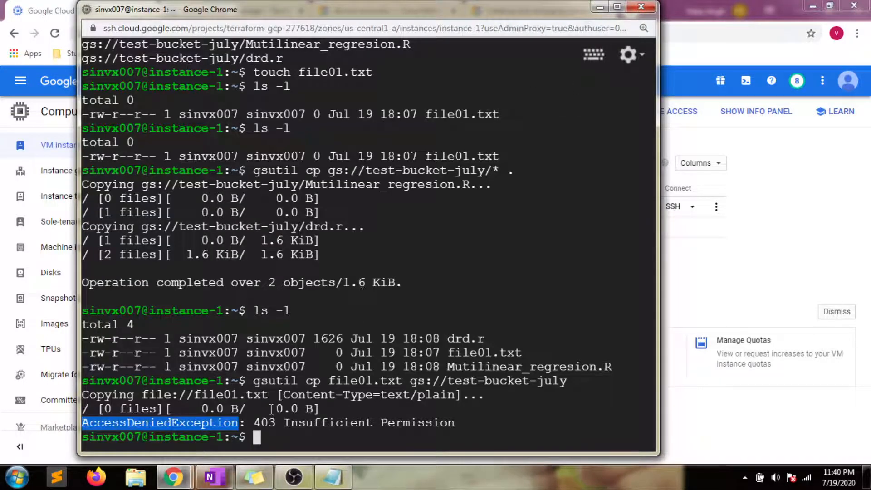
click(600, 6)
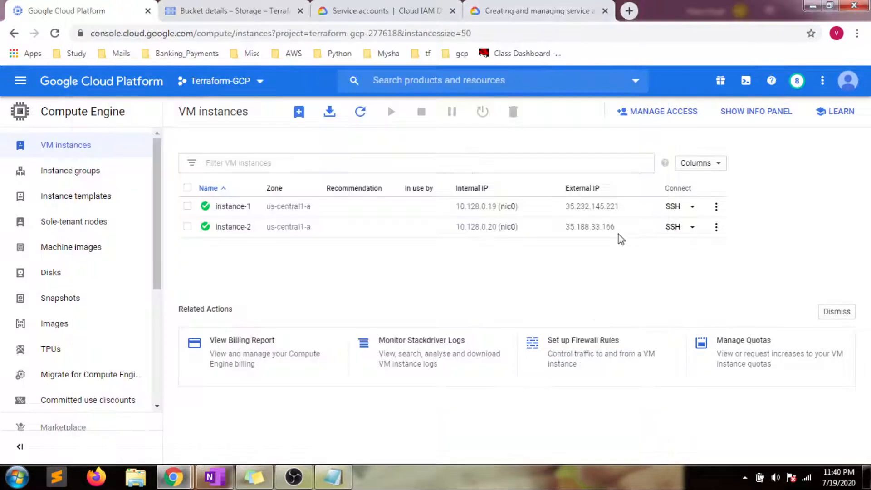
Step: Open SSH on instance-2 and run gcloud config list to show sa-01 as the active account
click(676, 229)
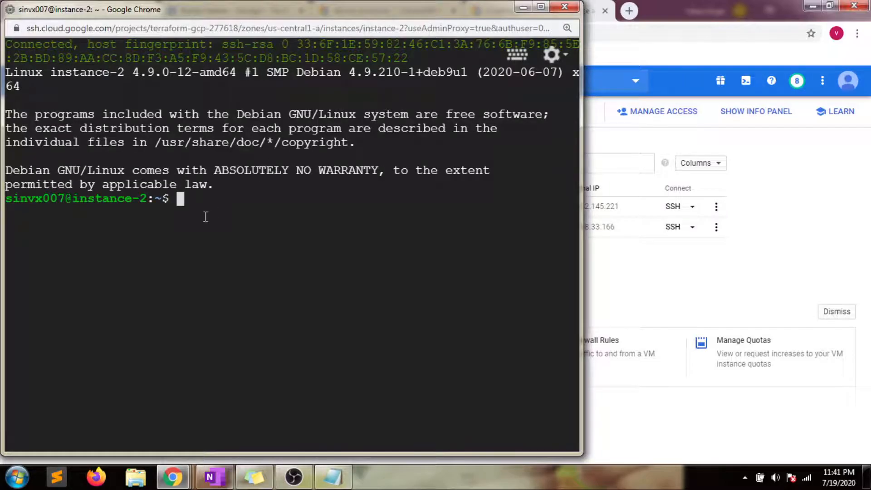
text(gcloud co)
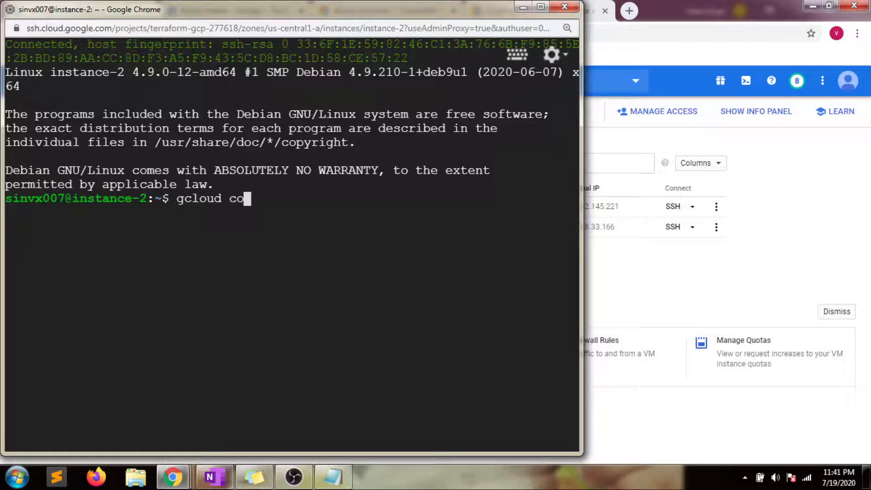
text(nfig )
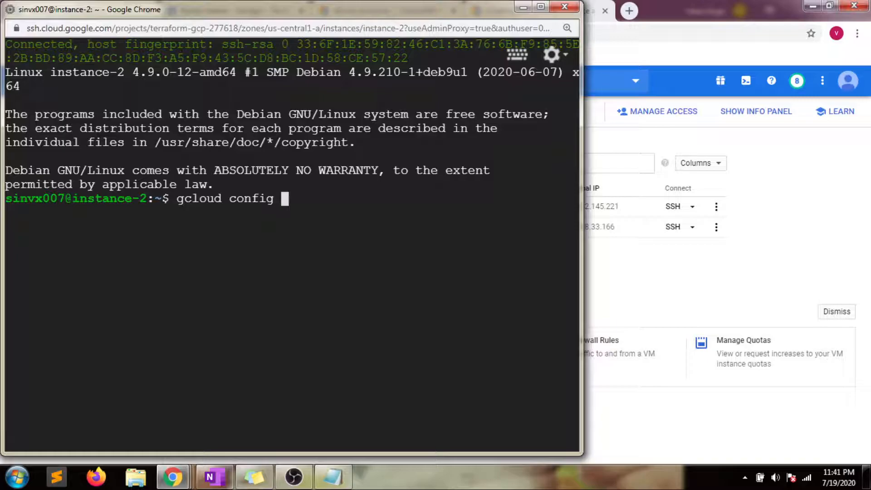
text(list)
key(Return)
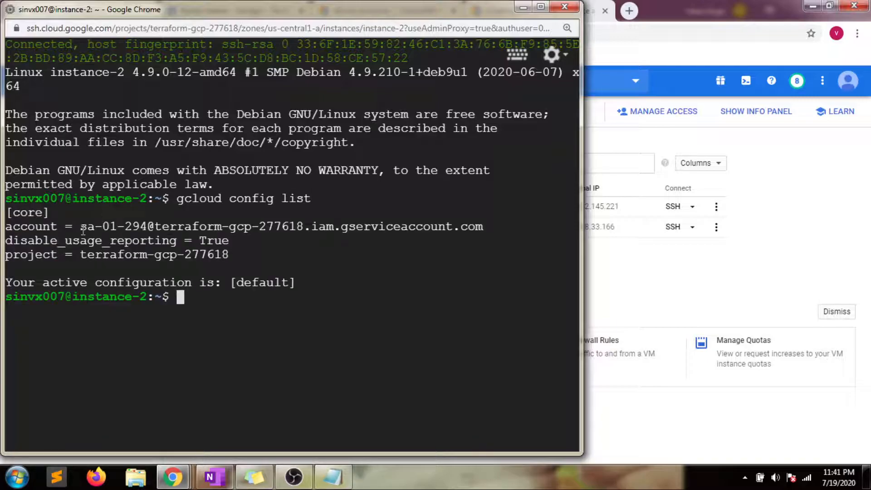
drag(82, 230, 493, 227)
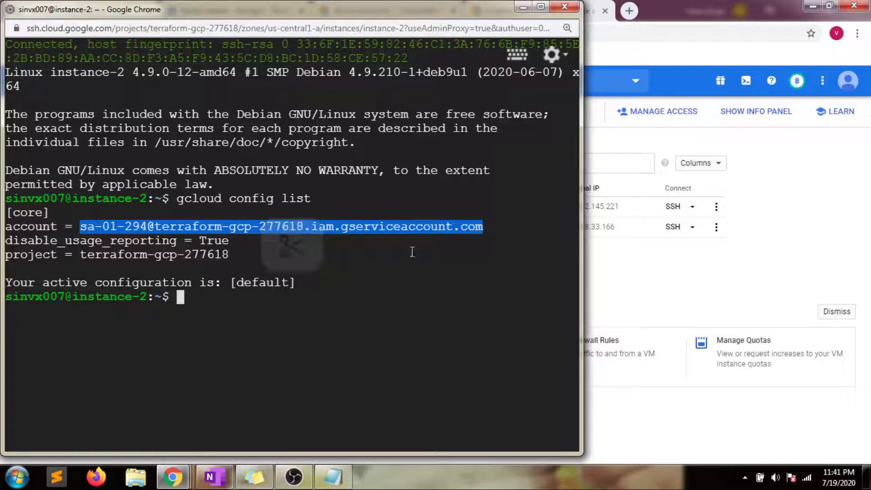
Step: Create testfile.txt with touch on instance-2, listing the home directory before and after
click(218, 297)
text(ls)
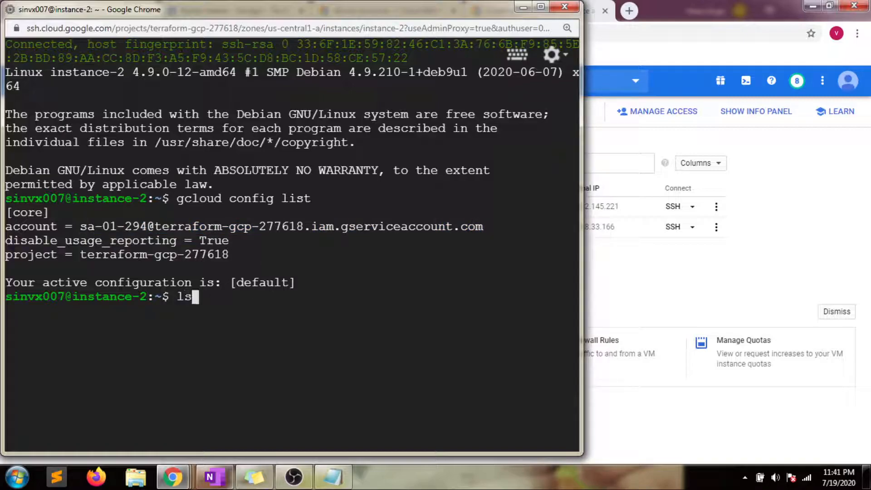
key(Return)
text(touch)
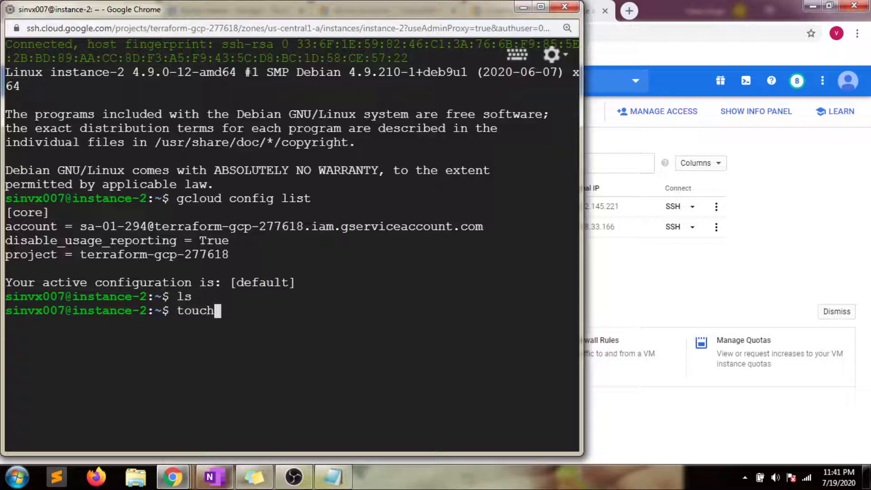
text( test)
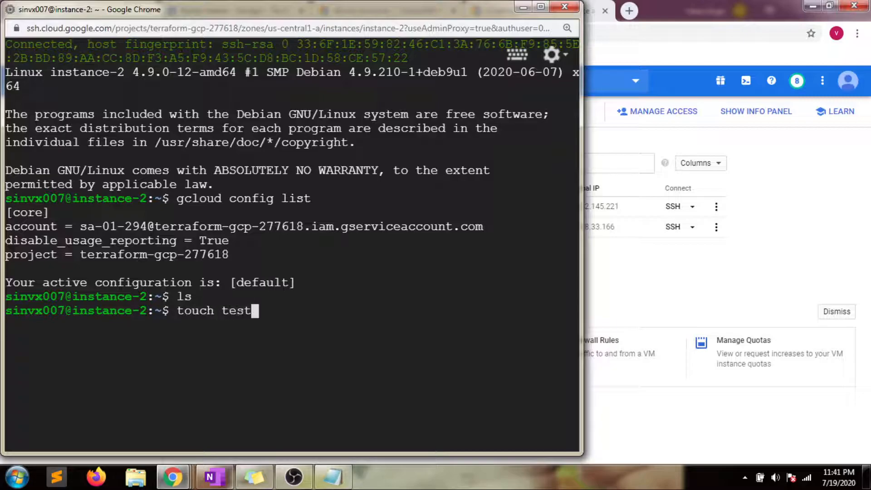
text(file.txt)
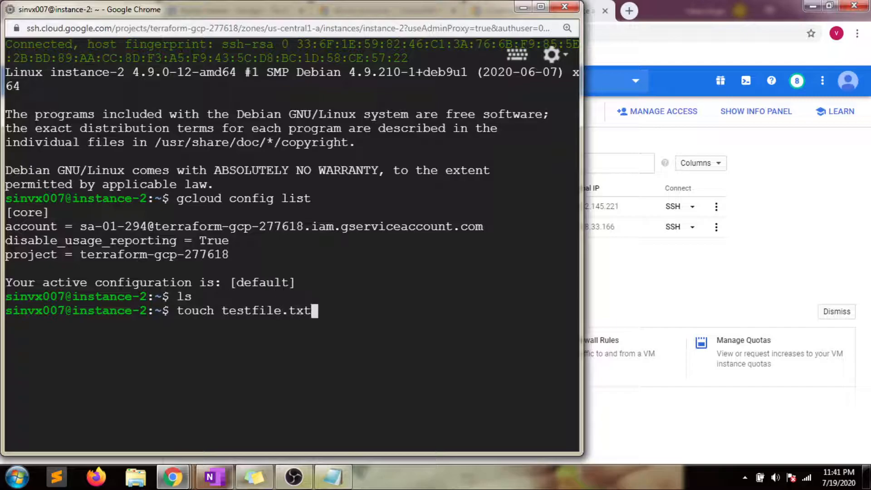
key(Return)
text(ls)
key(Return)
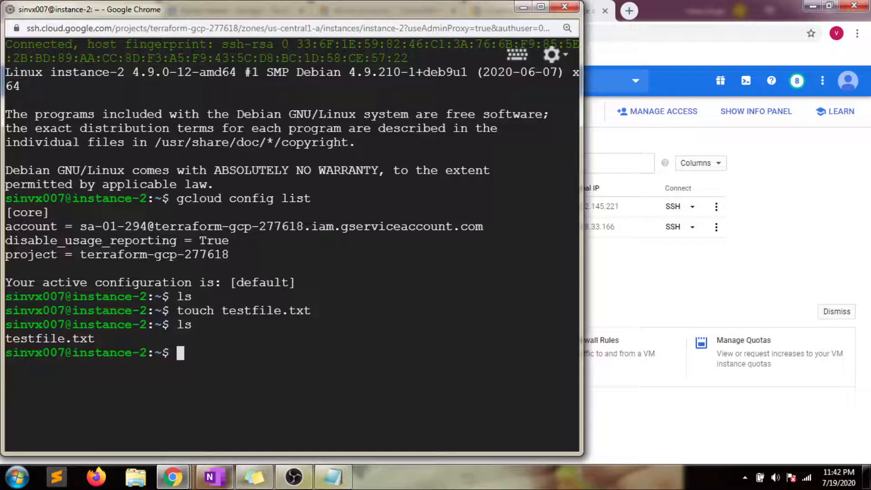
Step: Upload testfile.txt to gs://test-bucket-july with gsutil cp
text(gsutil cp )
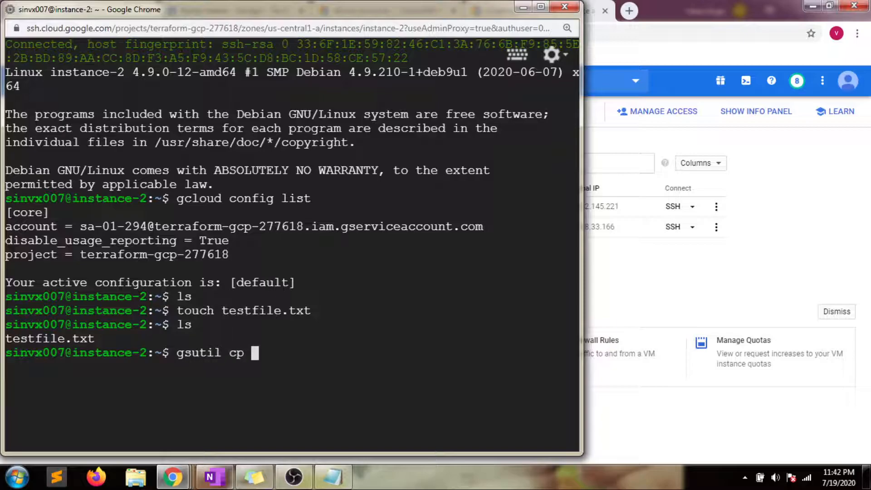
text(tes)
key(Tab)
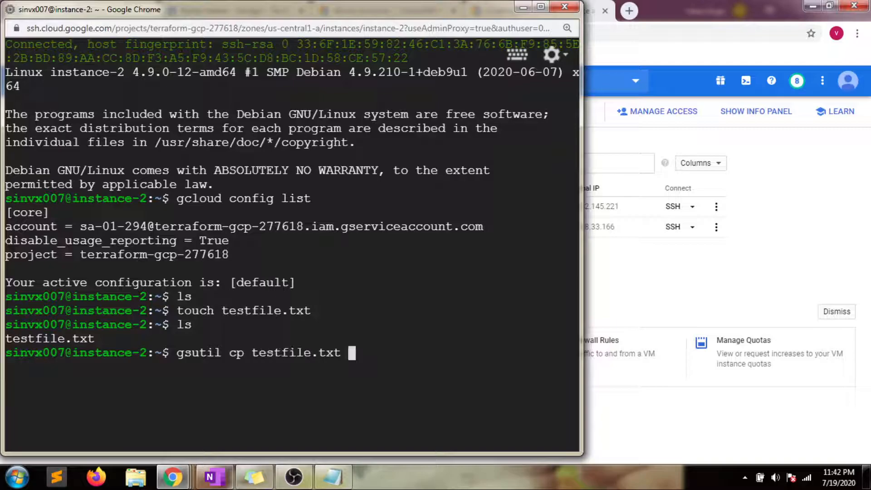
text(gs://)
text(tes)
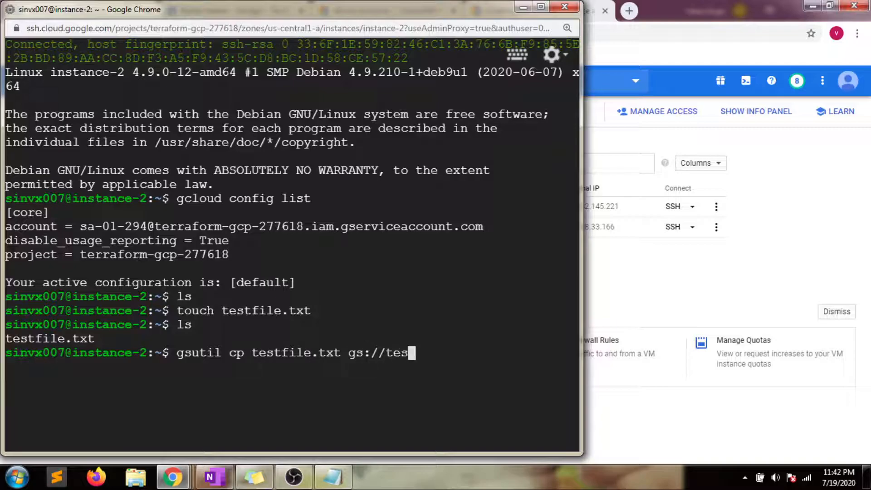
text(t-bucket-)
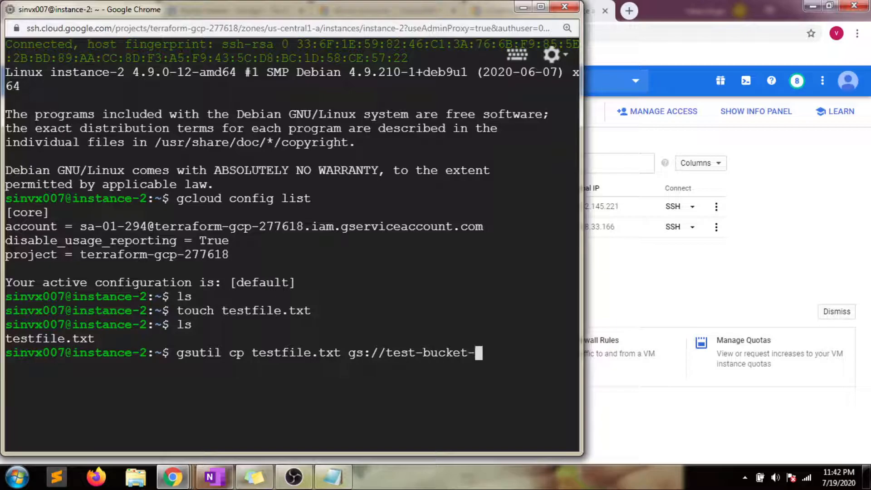
text(july)
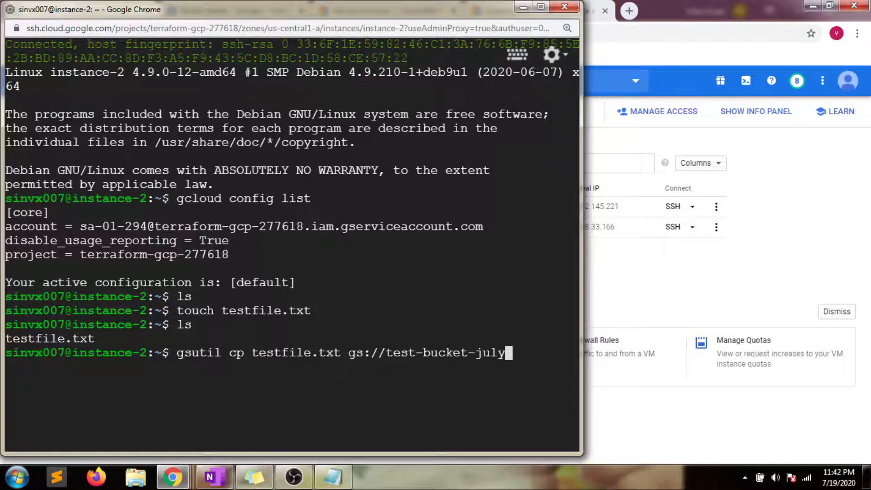
key(Return)
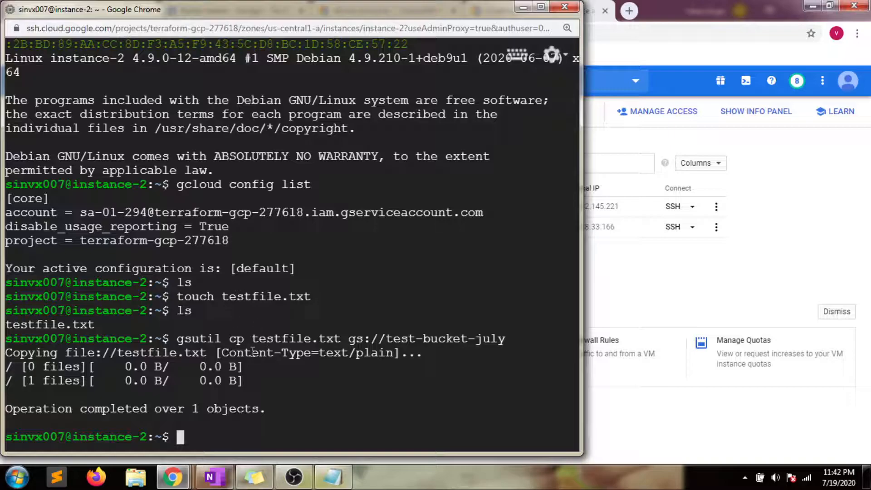
Step: Reload test-bucket-july's object list to show testfile.txt, then return to the OneNote Service-Account notes
click(523, 7)
click(189, 19)
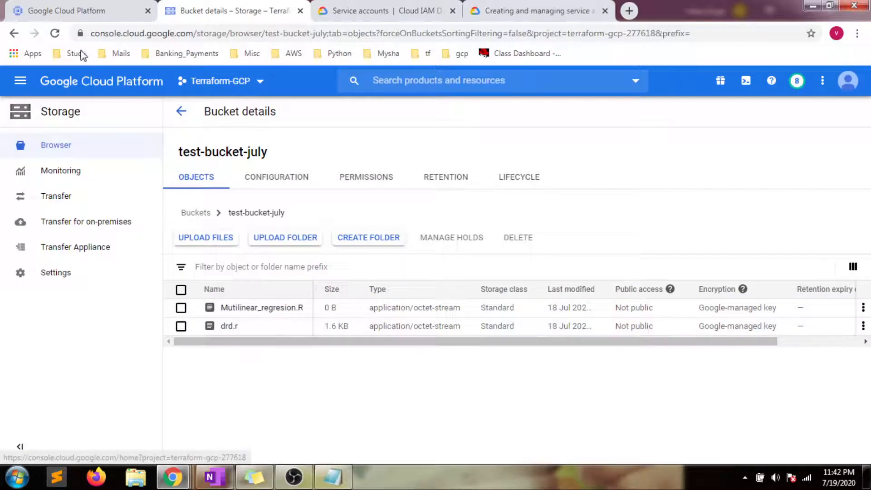
click(54, 34)
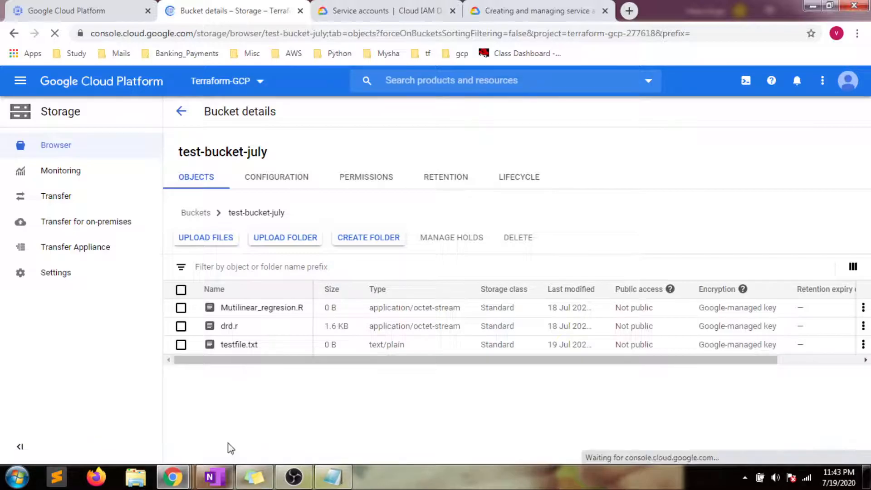
click(215, 483)
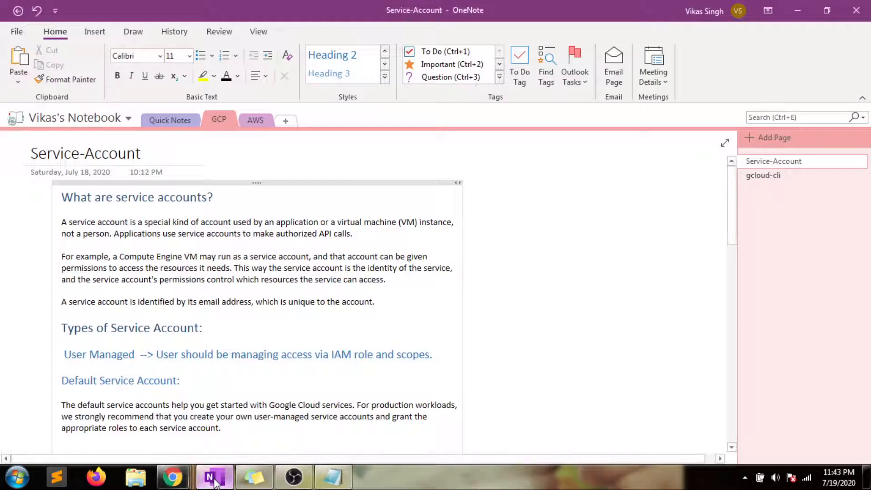
drag(734, 213, 718, 318)
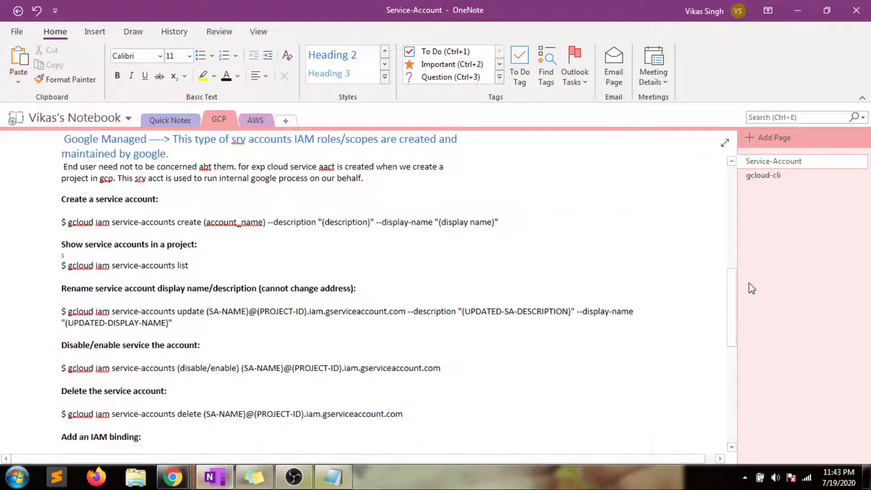
scroll(734, 281, down, 3)
drag(727, 330, 720, 309)
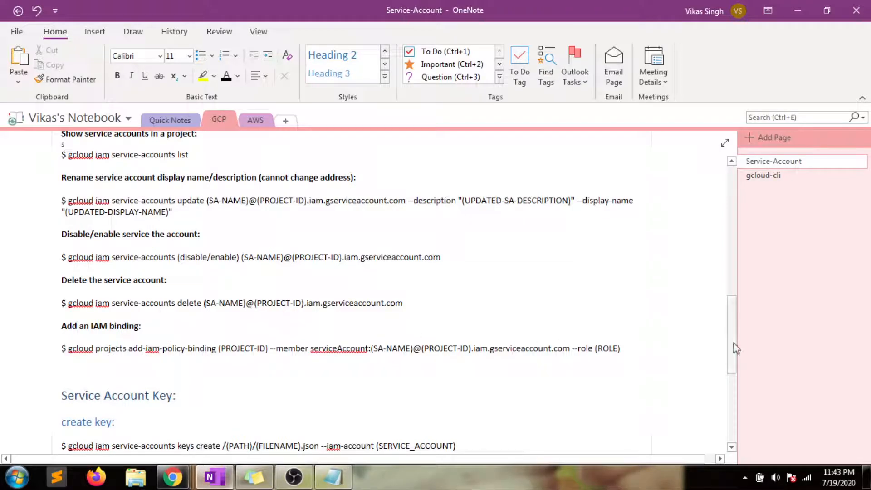
drag(733, 347, 731, 199)
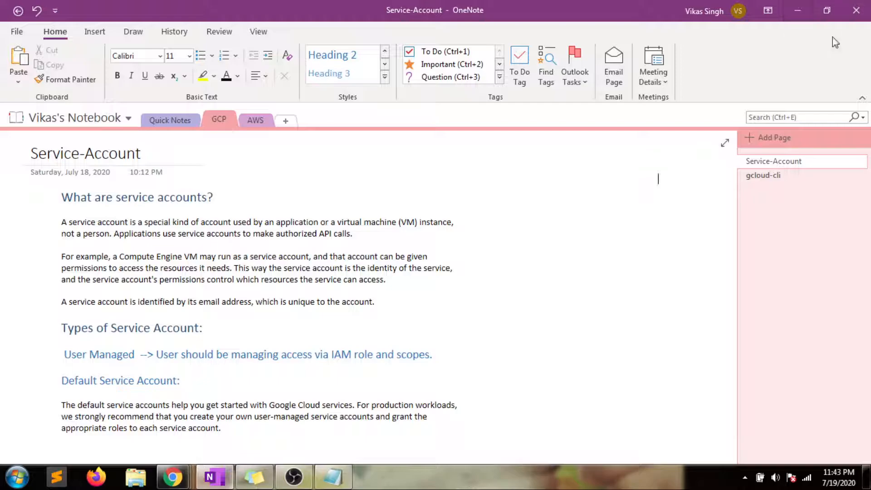
scroll(729, 256, down, 5)
drag(725, 251, 732, 176)
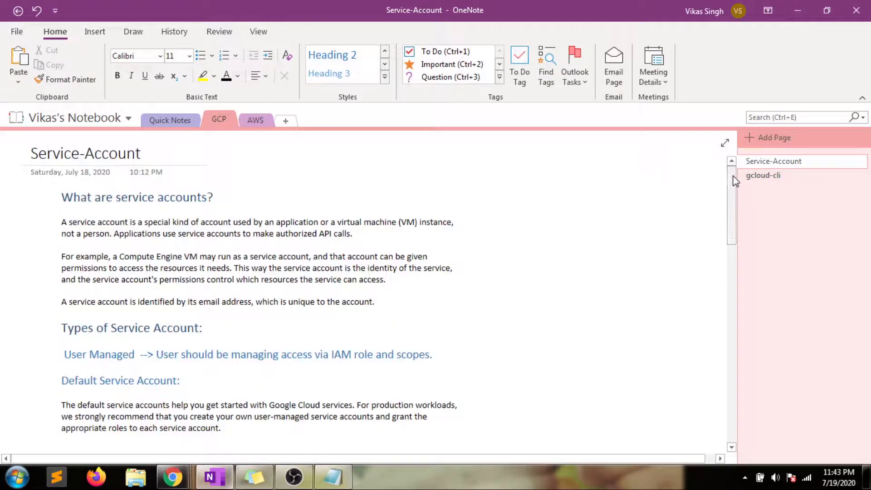